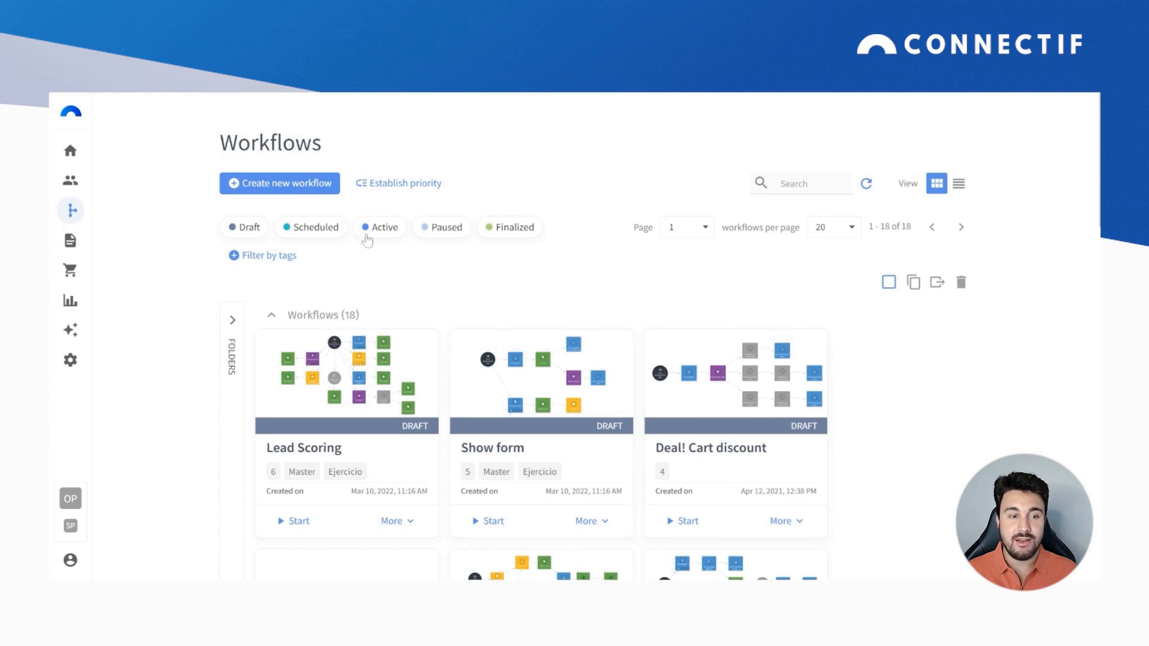
# - Create a new workflow and configure its Start node for Contacts with email, using all existing and new contacts
pyautogui.click(311, 184)
pyautogui.click(310, 252)
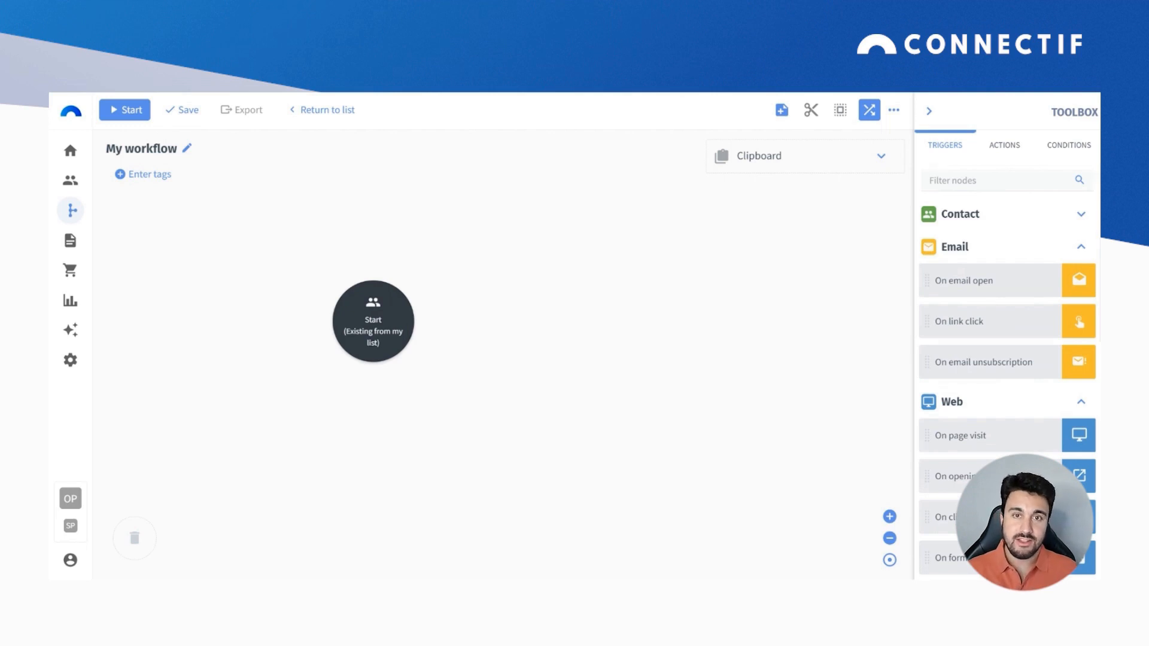
pyautogui.doubleClick(375, 317)
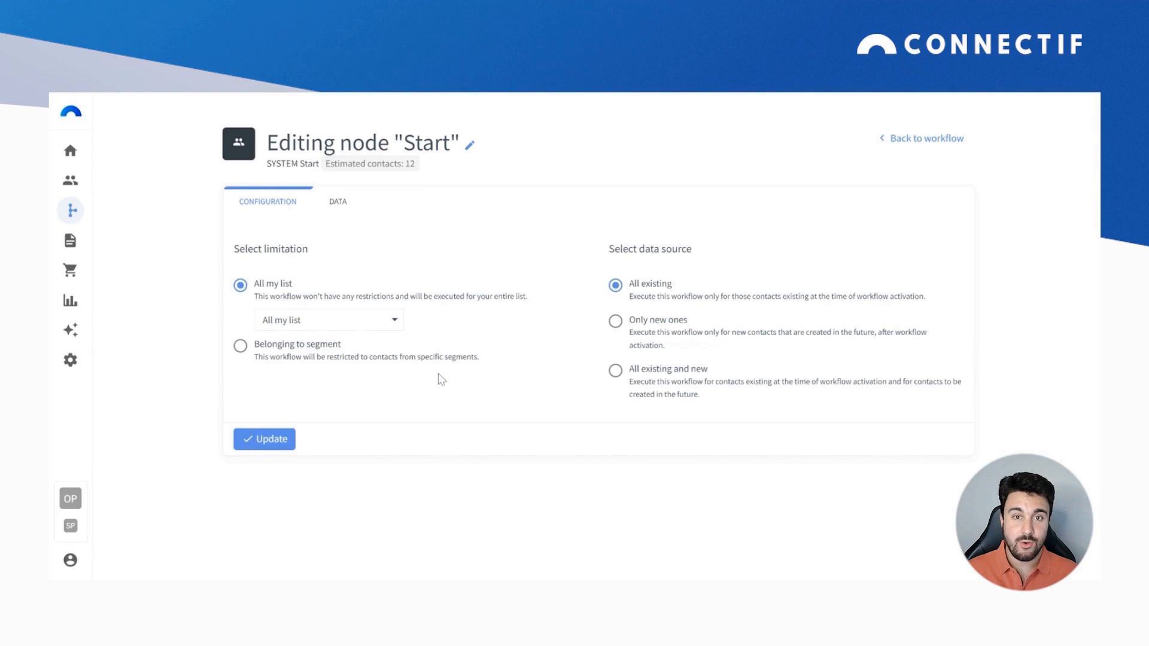
pyautogui.click(395, 326)
pyautogui.click(336, 345)
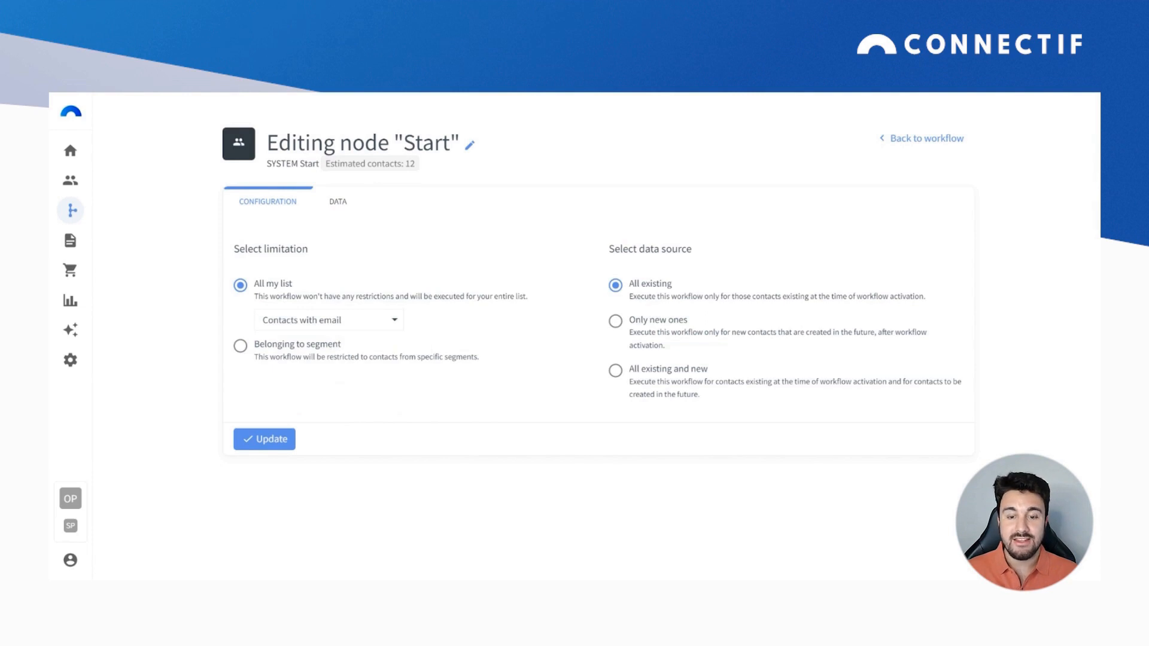
pyautogui.click(615, 374)
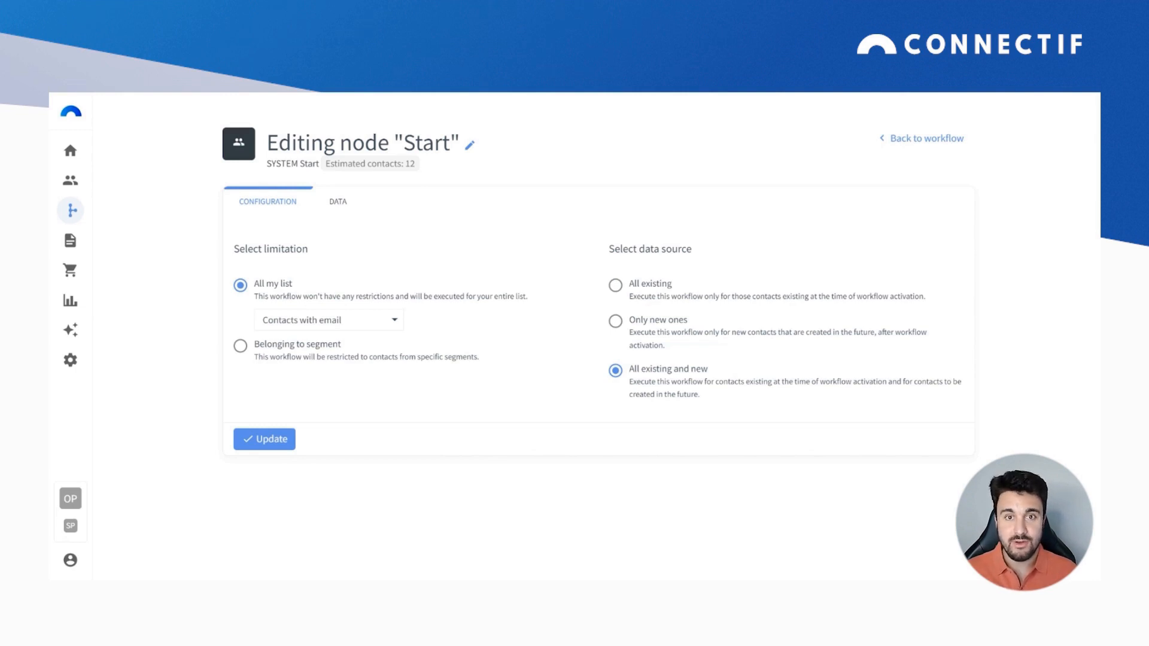
pyautogui.click(270, 442)
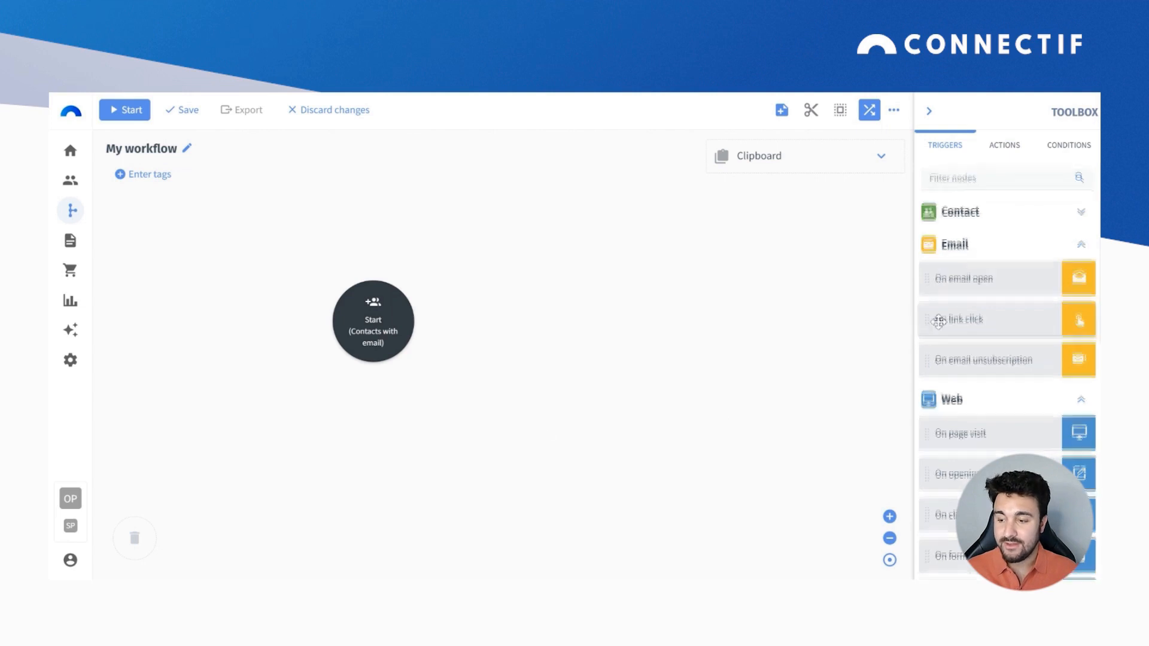
# - Add an On cart abandonment trigger from the E-commerce group, placed right after the Start node
pyautogui.scroll(-5, 938, 322)
pyautogui.scroll(-3, 938, 322)
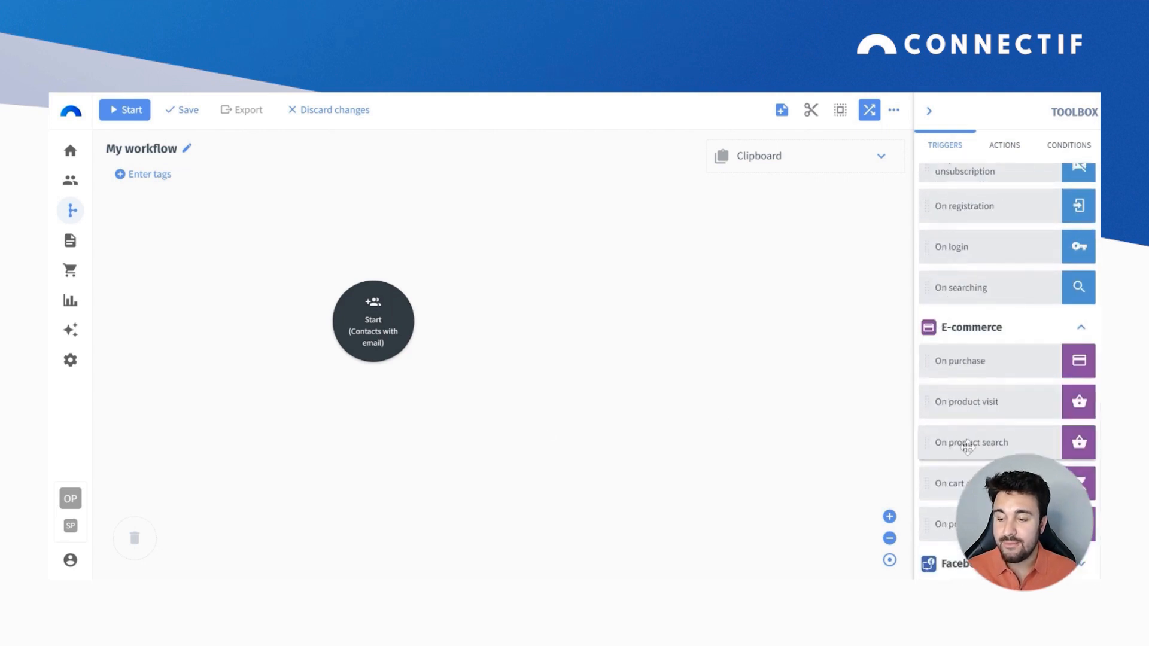
pyautogui.moveTo(964, 477); pyautogui.dragTo(510, 300)
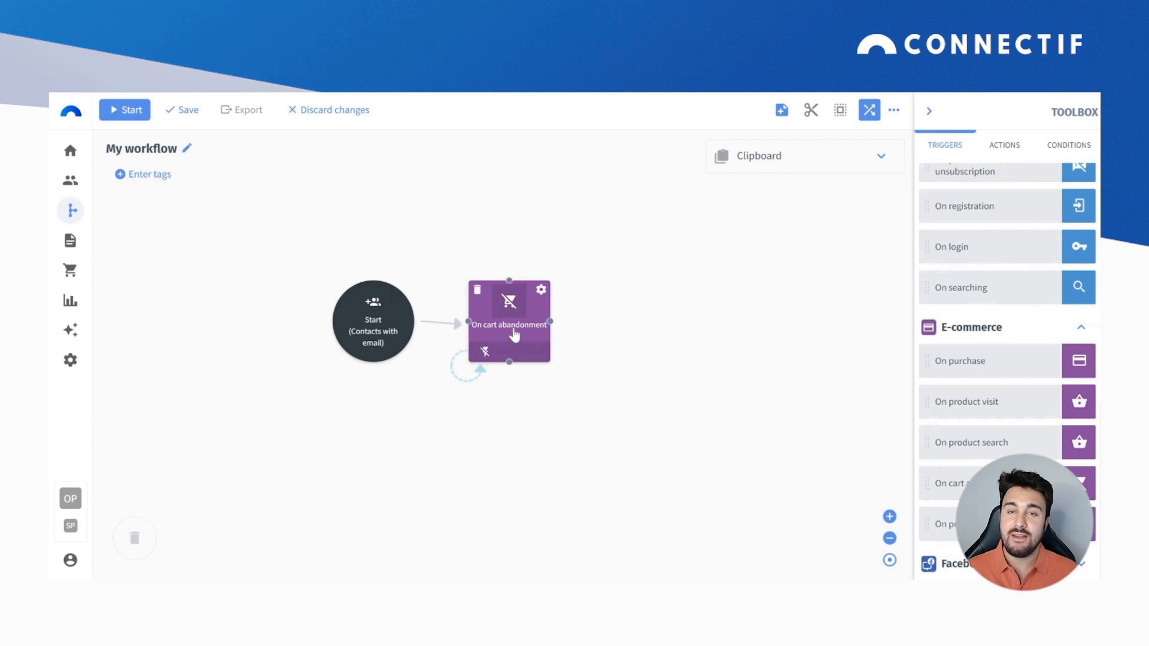
# - Add a filter to the On cart abandonment node requiring Total price to be greater than 50
pyautogui.doubleClick(513, 335)
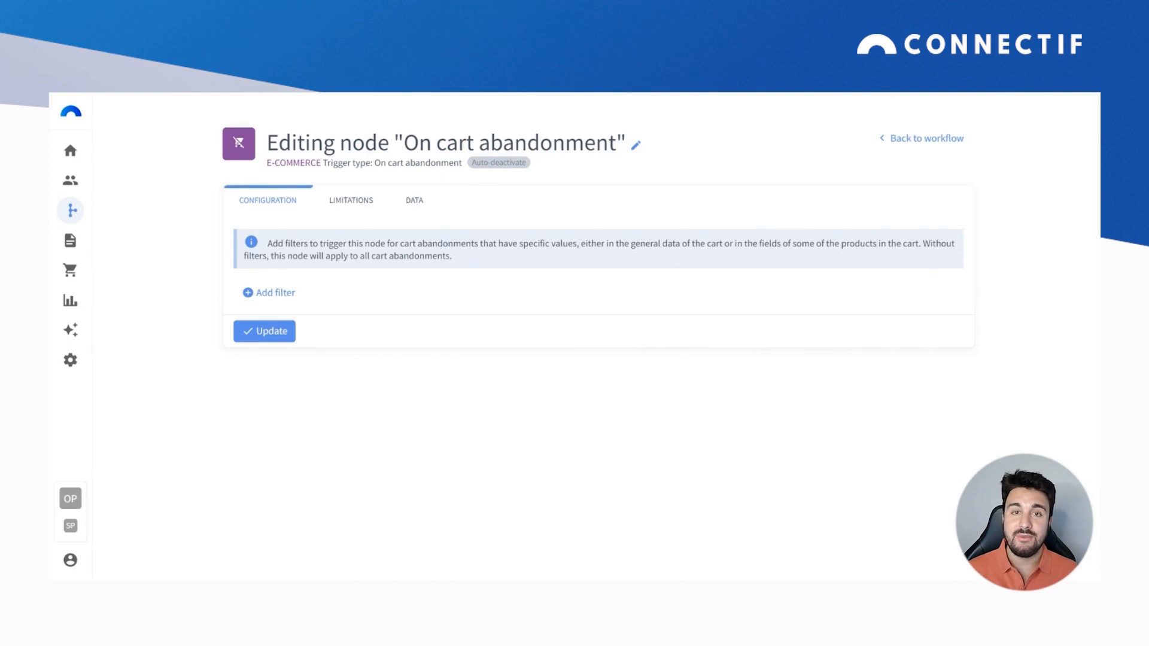
pyautogui.click(290, 294)
pyautogui.click(300, 300)
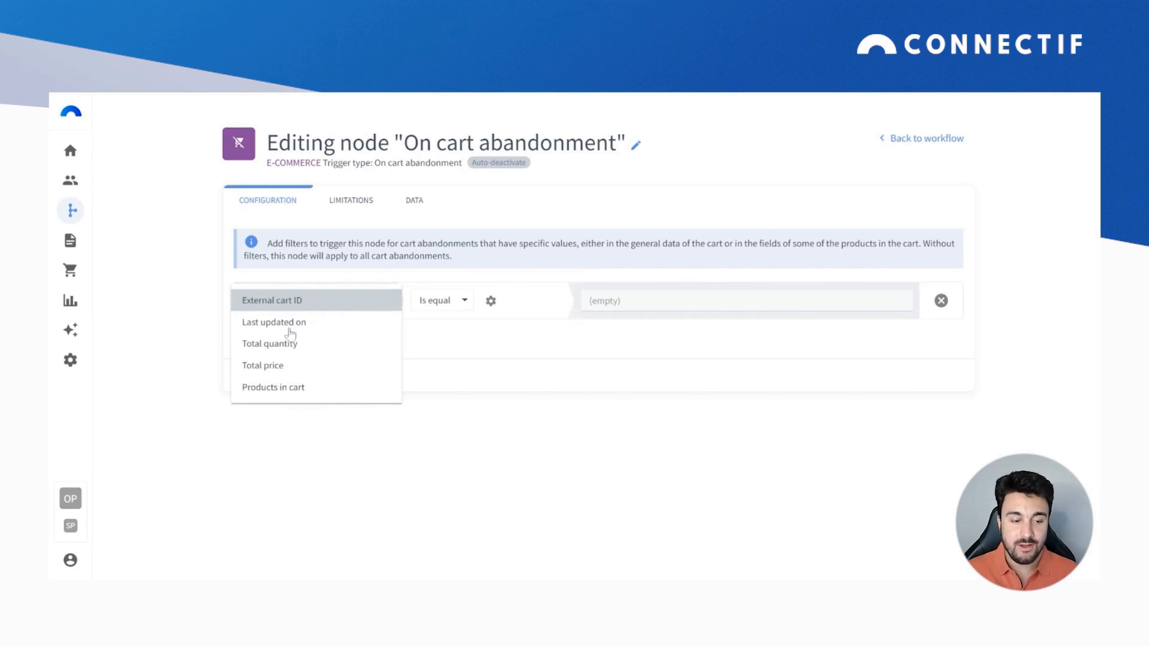
pyautogui.click(282, 367)
pyautogui.click(452, 307)
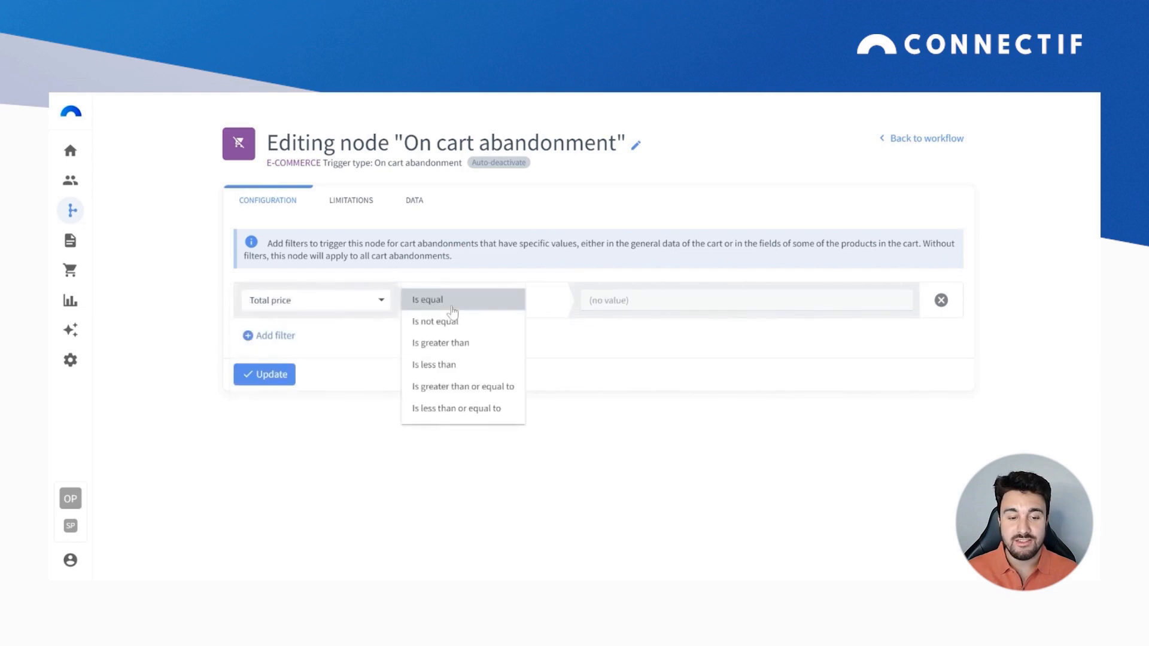
pyautogui.click(453, 342)
pyautogui.write('50')
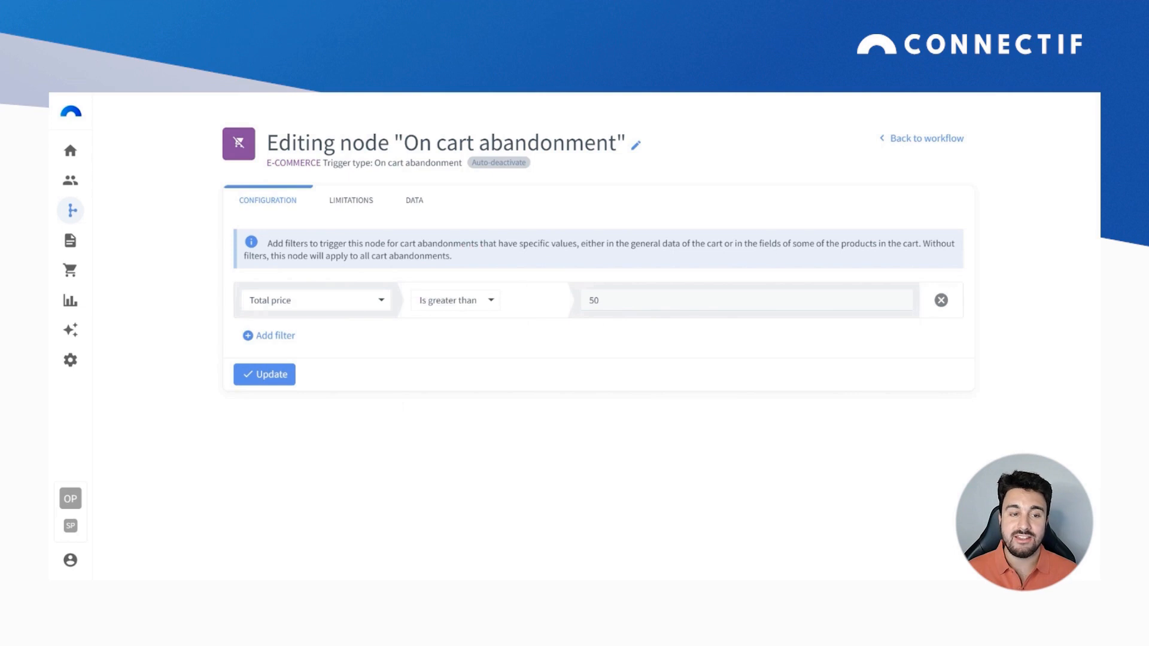
# - Turn off deactivation after triggering, temporarily disable the cart abandonment trigger for 1 day after each event, and update the node
pyautogui.click(378, 205)
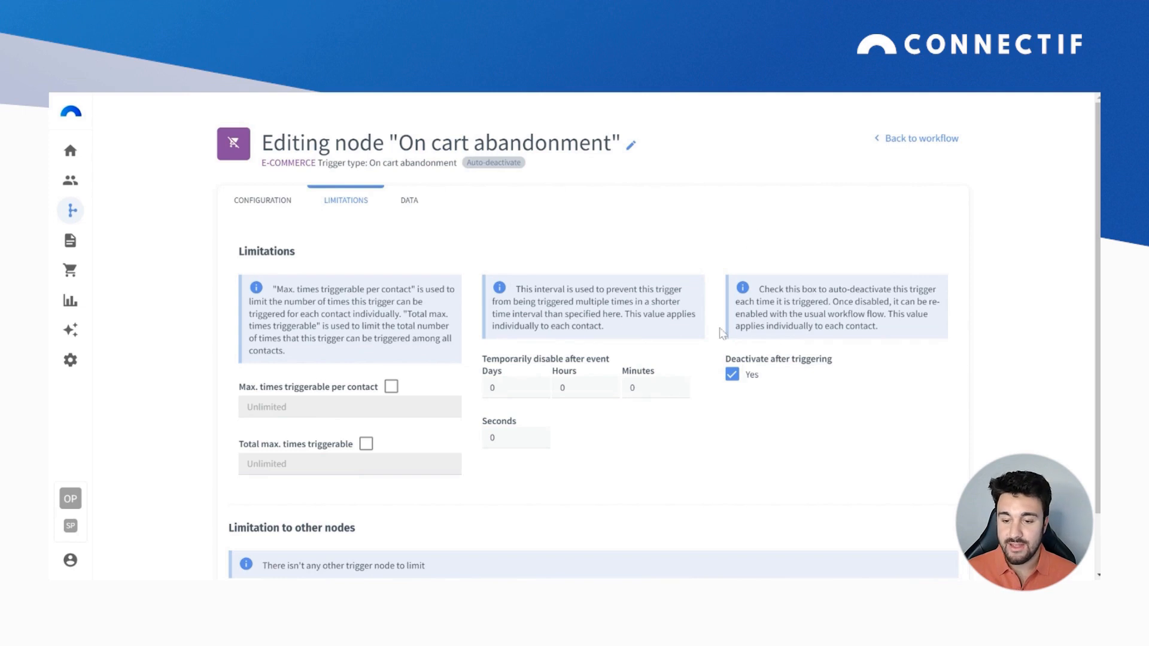
pyautogui.click(732, 374)
pyautogui.doubleClick(495, 388)
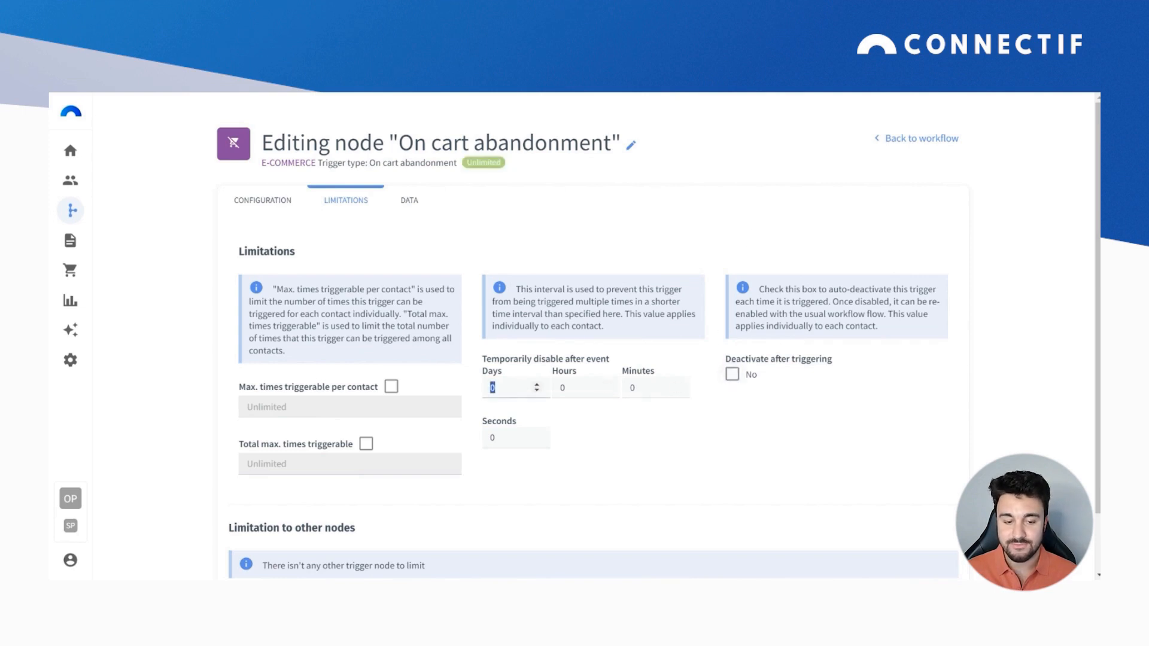
pyautogui.write('1')
pyautogui.click(607, 431)
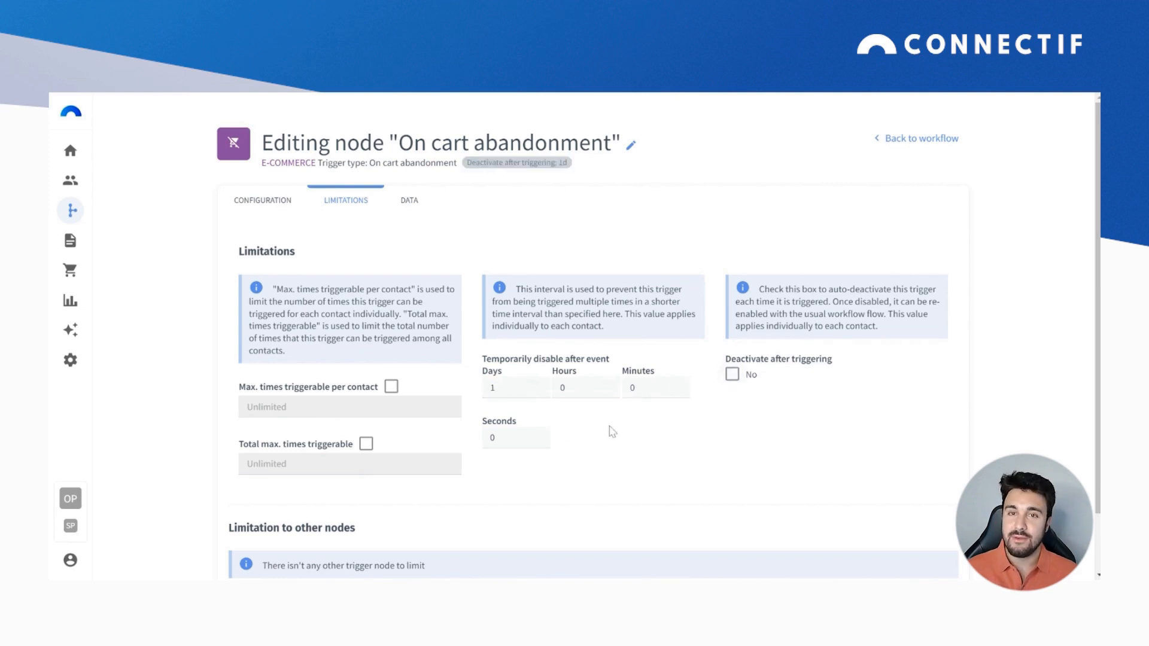
pyautogui.scroll(-2, 608, 434)
pyautogui.click(269, 554)
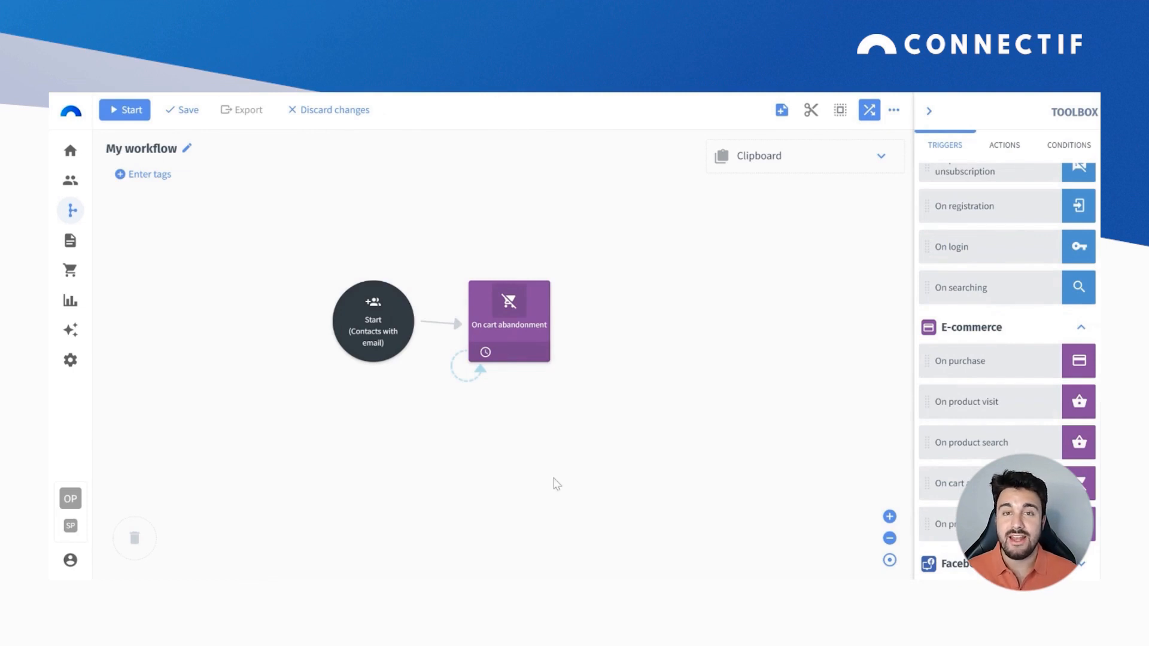
# - Add a Send Email action right after the On cart abandonment node
pyautogui.click(1002, 150)
pyautogui.scroll(-3, 1007, 330)
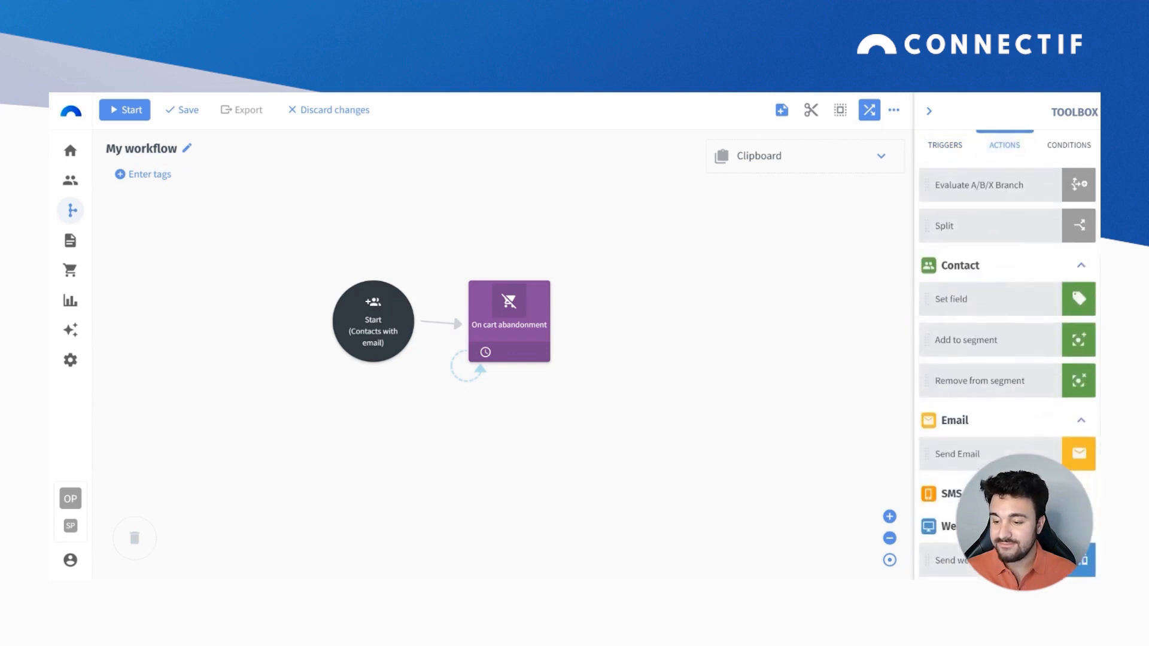
pyautogui.moveTo(987, 454); pyautogui.dragTo(666, 367)
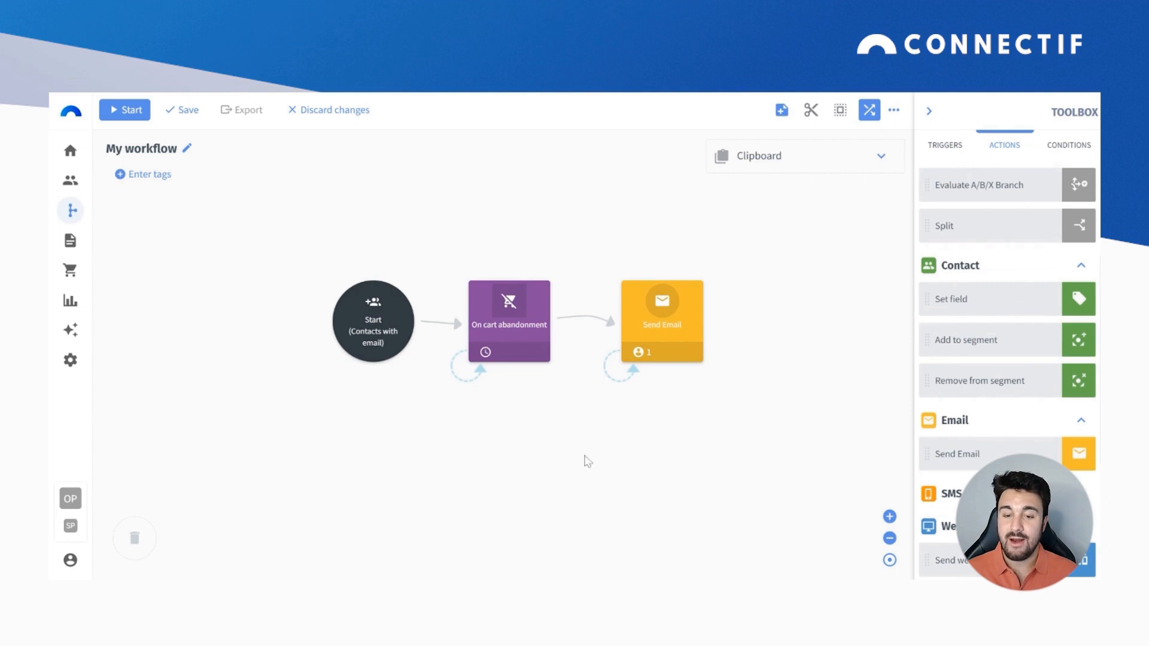
# - Create new email content for the Send Email node and place a Dynamic content element in its empty body
pyautogui.doubleClick(661, 347)
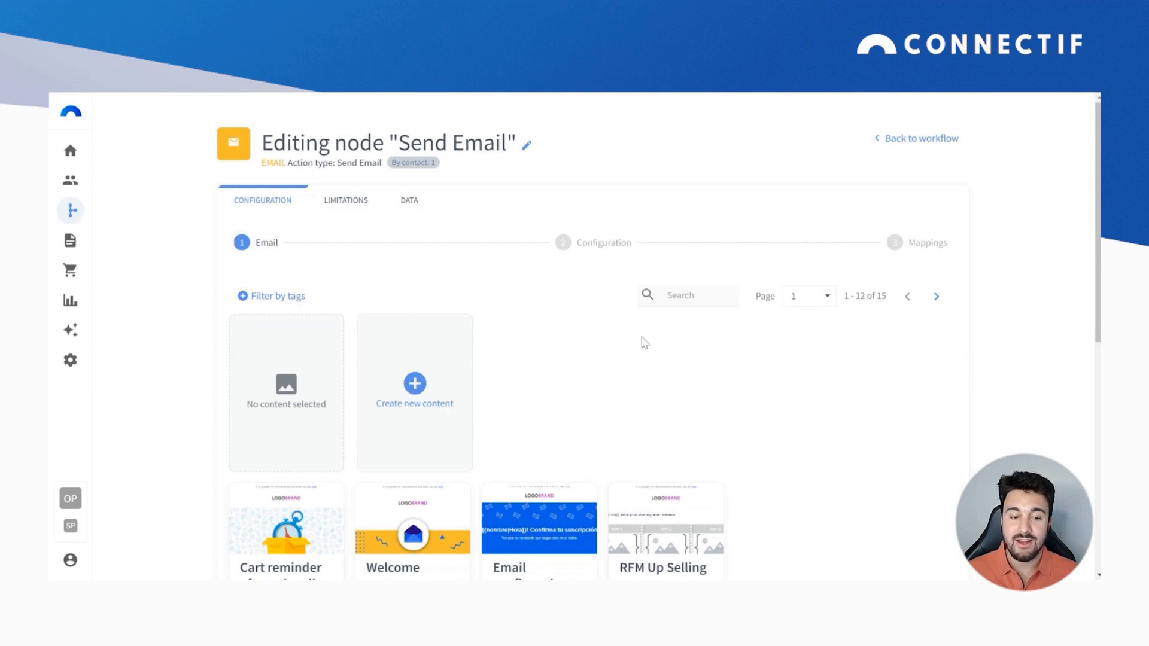
pyautogui.click(416, 385)
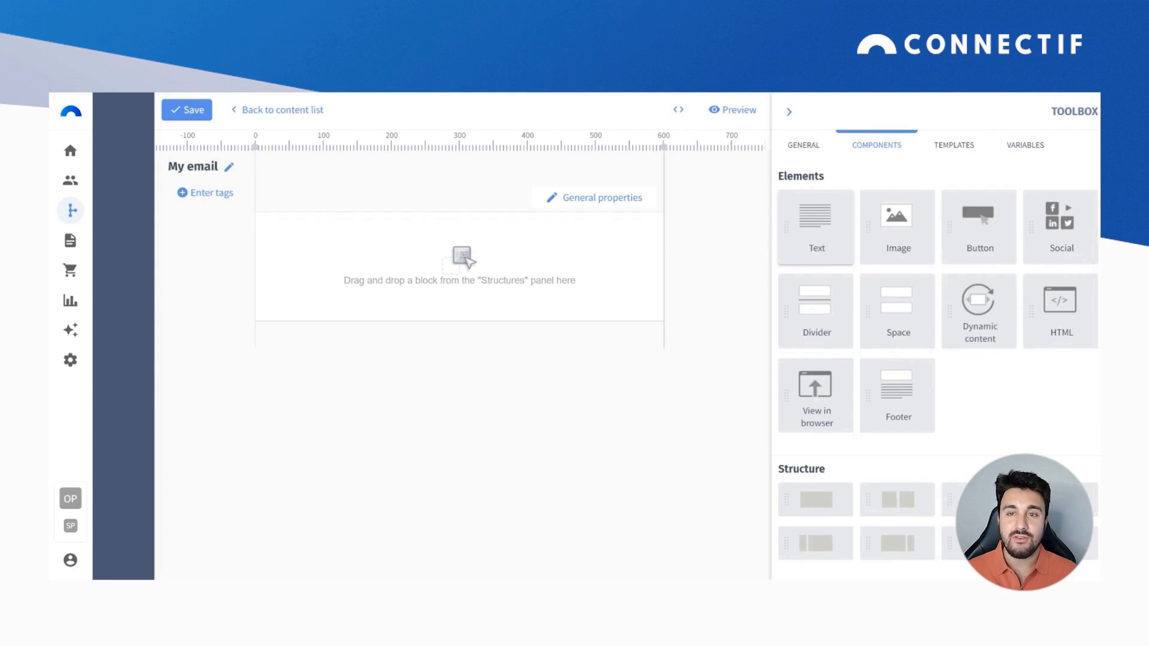
pyautogui.moveTo(978, 308); pyautogui.dragTo(518, 284)
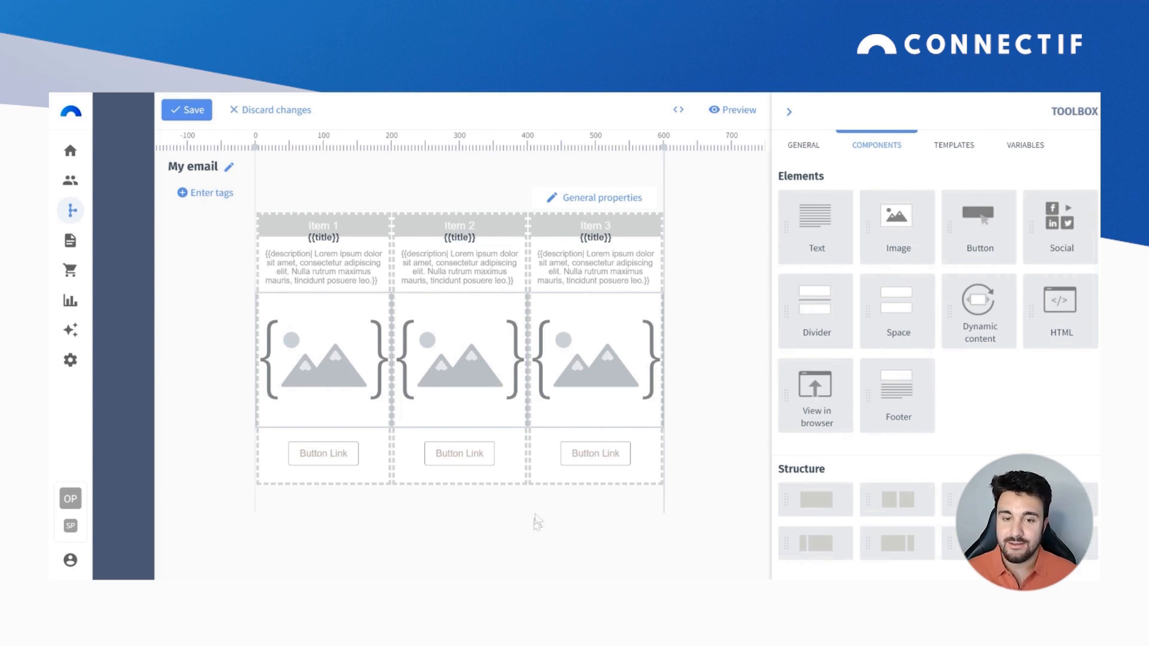
# - Apply the Product with price template to the dynamic content and delete its description variable text
pyautogui.click(592, 226)
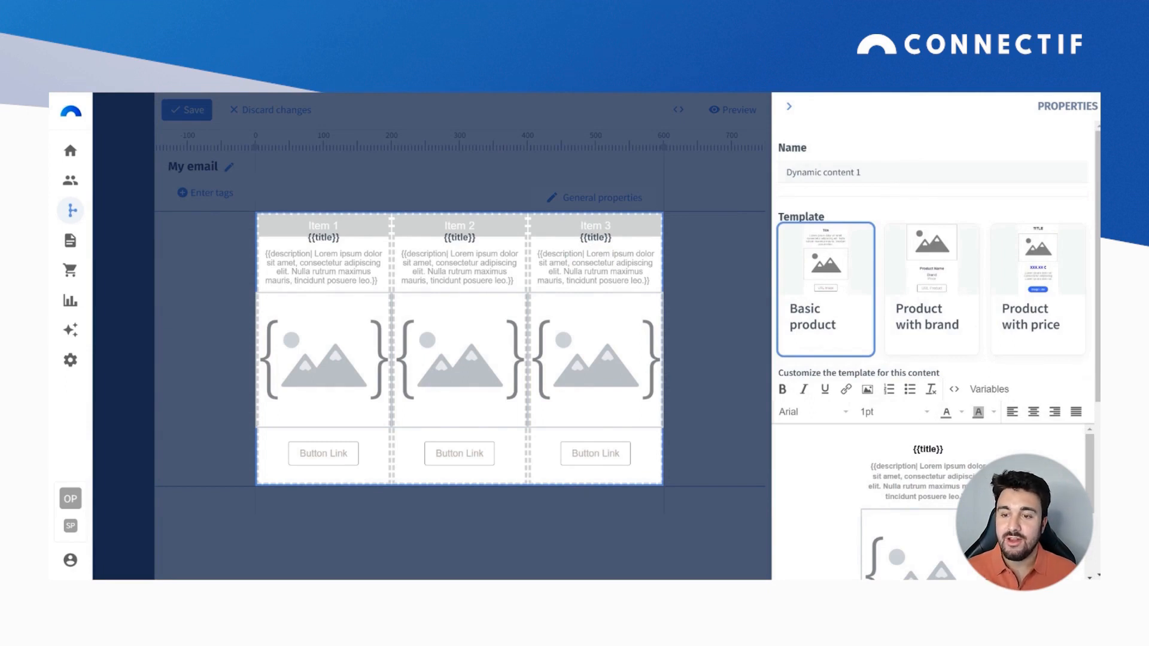
pyautogui.click(1007, 262)
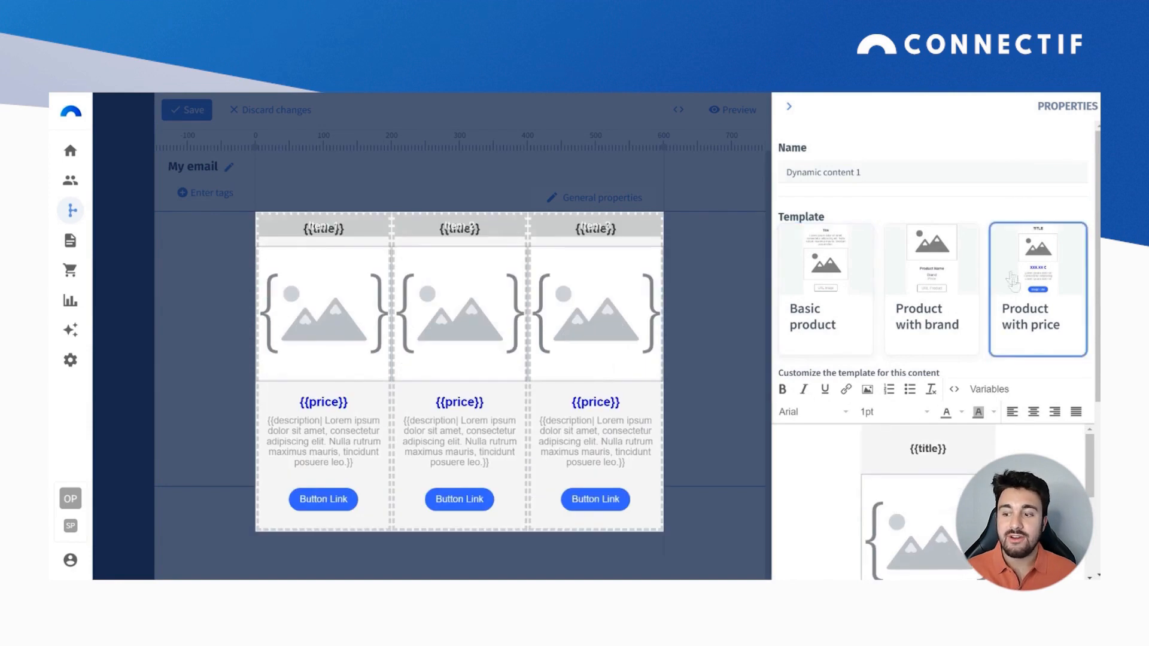
pyautogui.moveTo(1087, 452); pyautogui.dragTo(1087, 513)
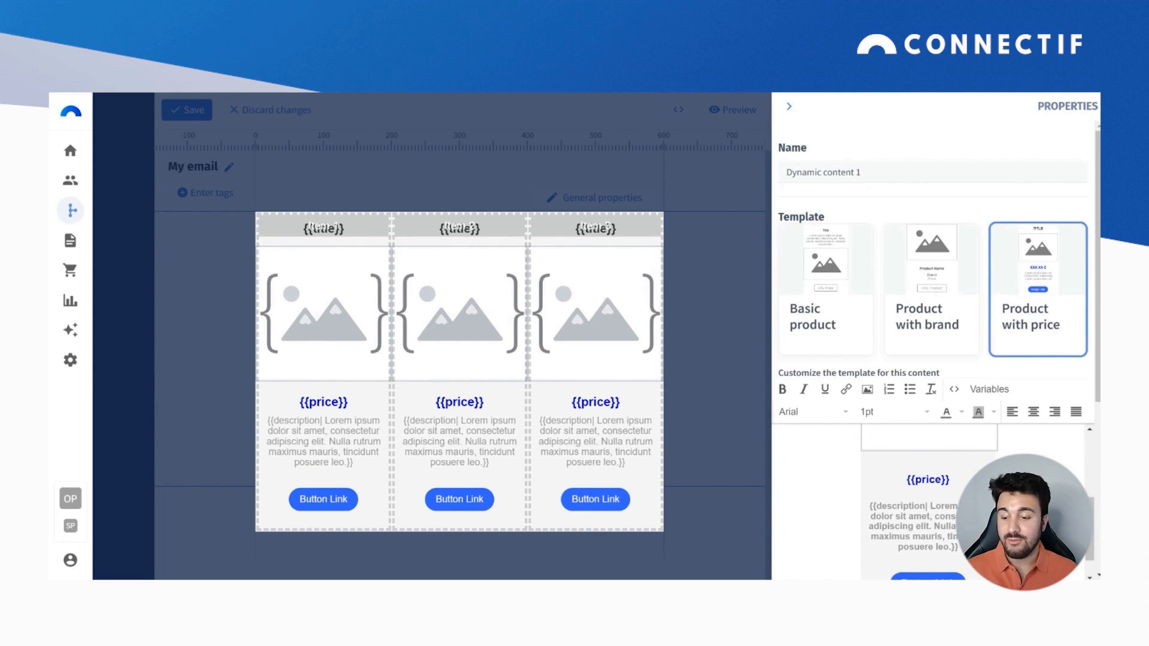
pyautogui.moveTo(958, 547); pyautogui.dragTo(870, 506)
pyautogui.press('BackSpace')
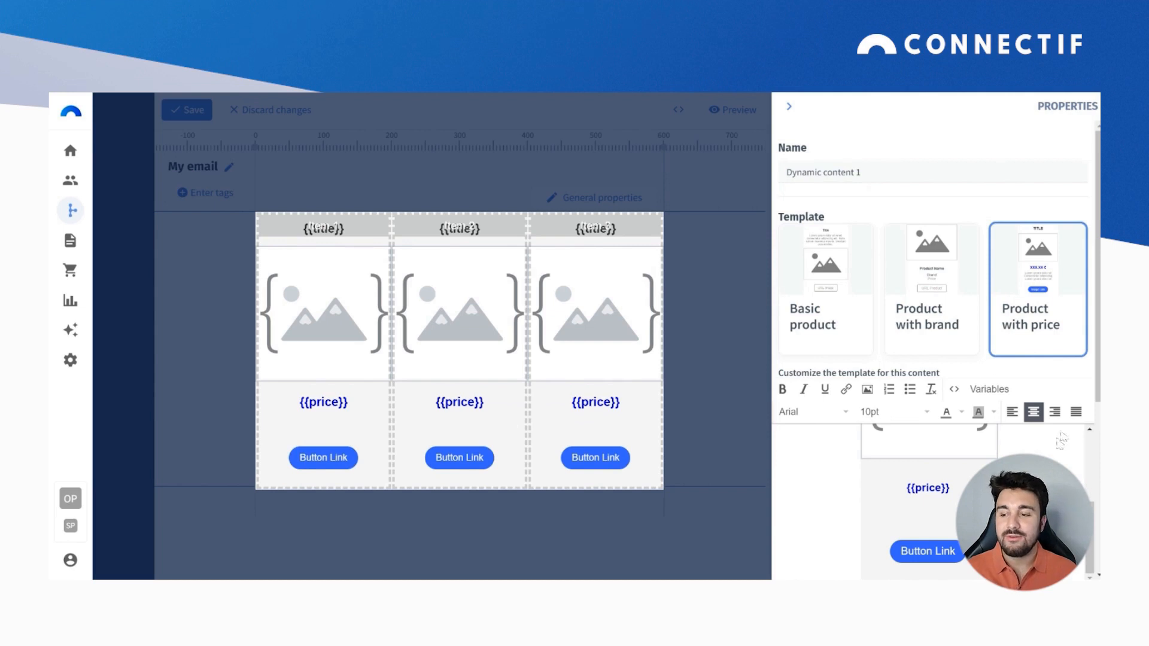
# - Set the dynamic content's rows in desktop mode to 2, check the layout and close its properties
pyautogui.scroll(-5, 930, 419)
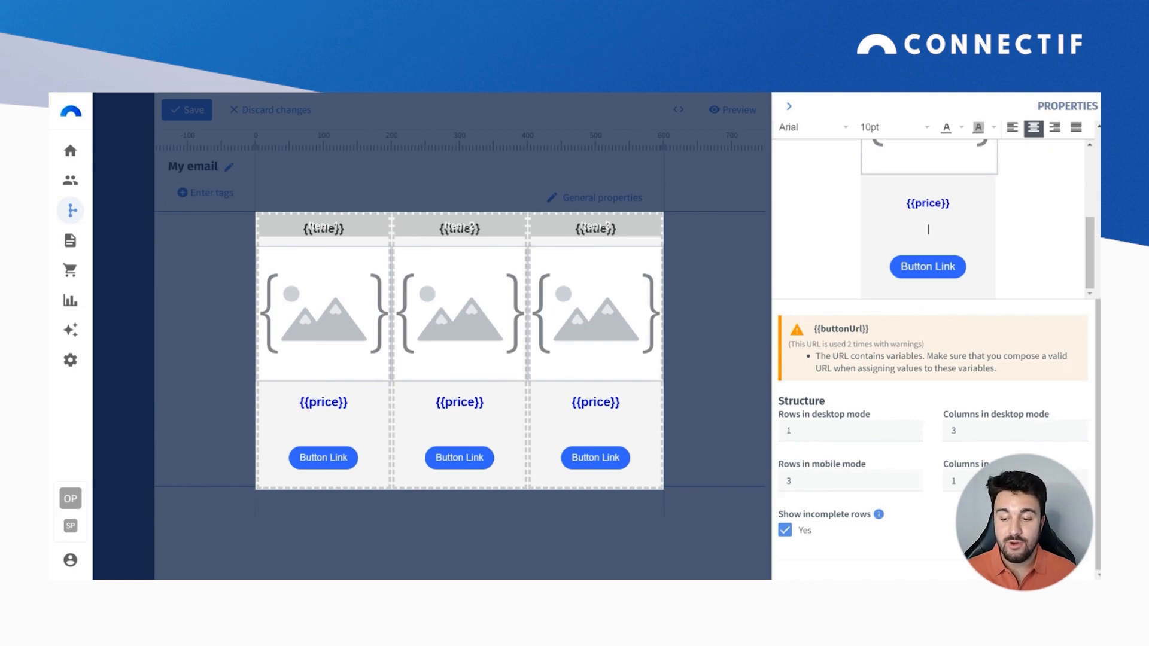
pyautogui.doubleClick(788, 431)
pyautogui.write('2')
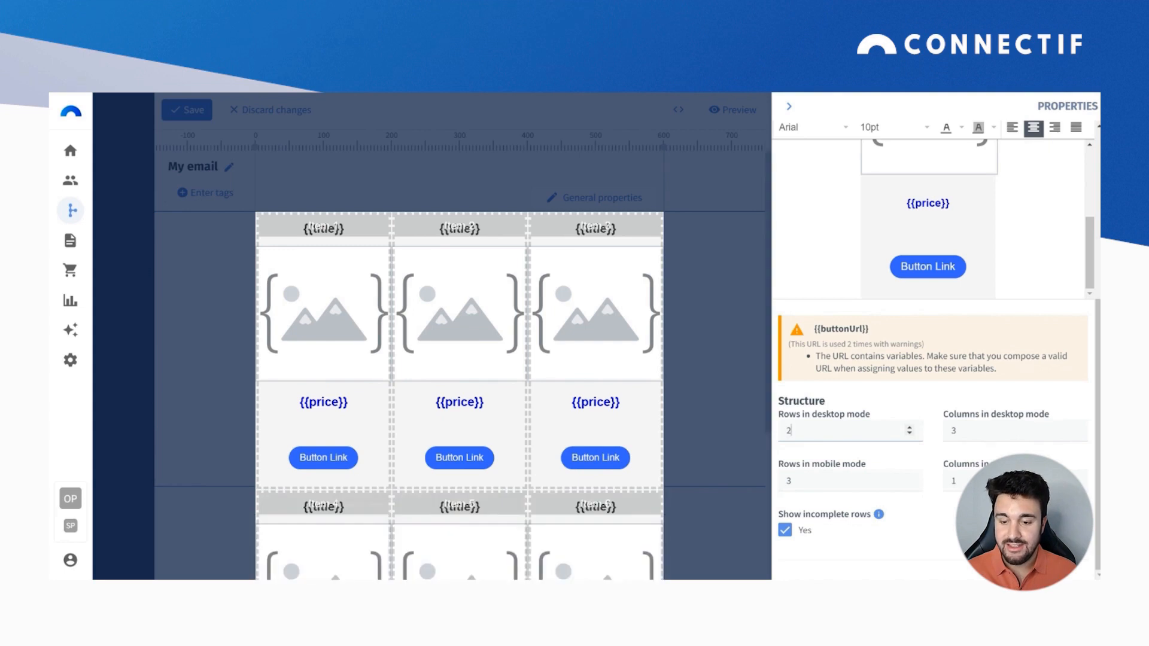
pyautogui.scroll(-1, 626, 380)
pyautogui.scroll(-1, 626, 380)
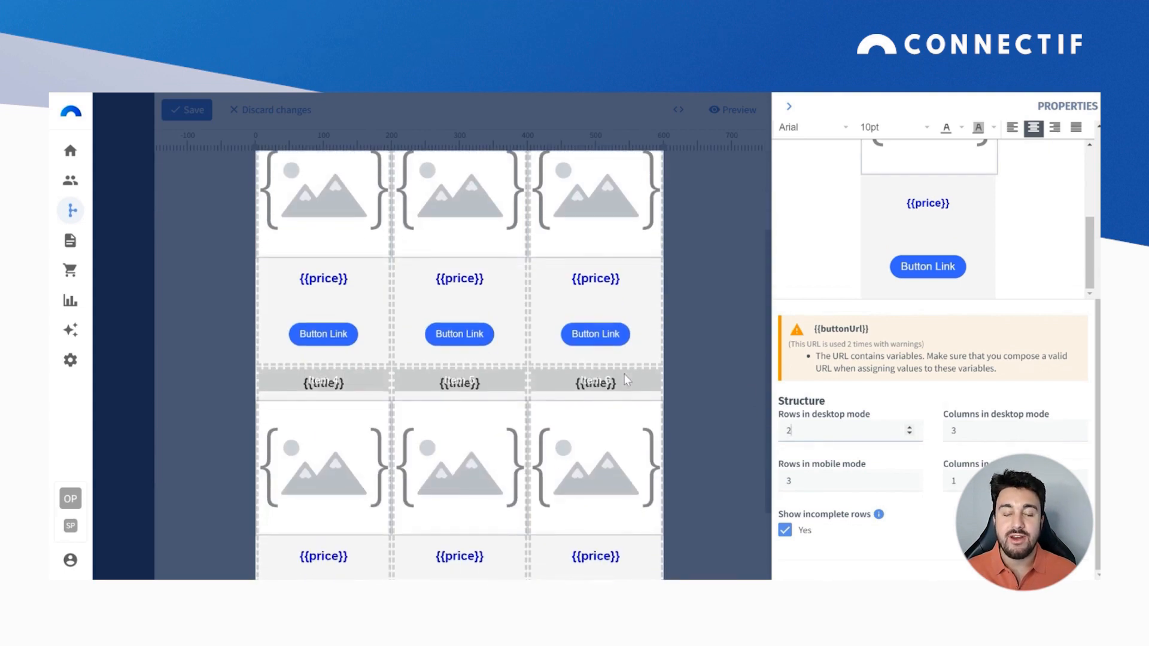
pyautogui.scroll(-1, 624, 375)
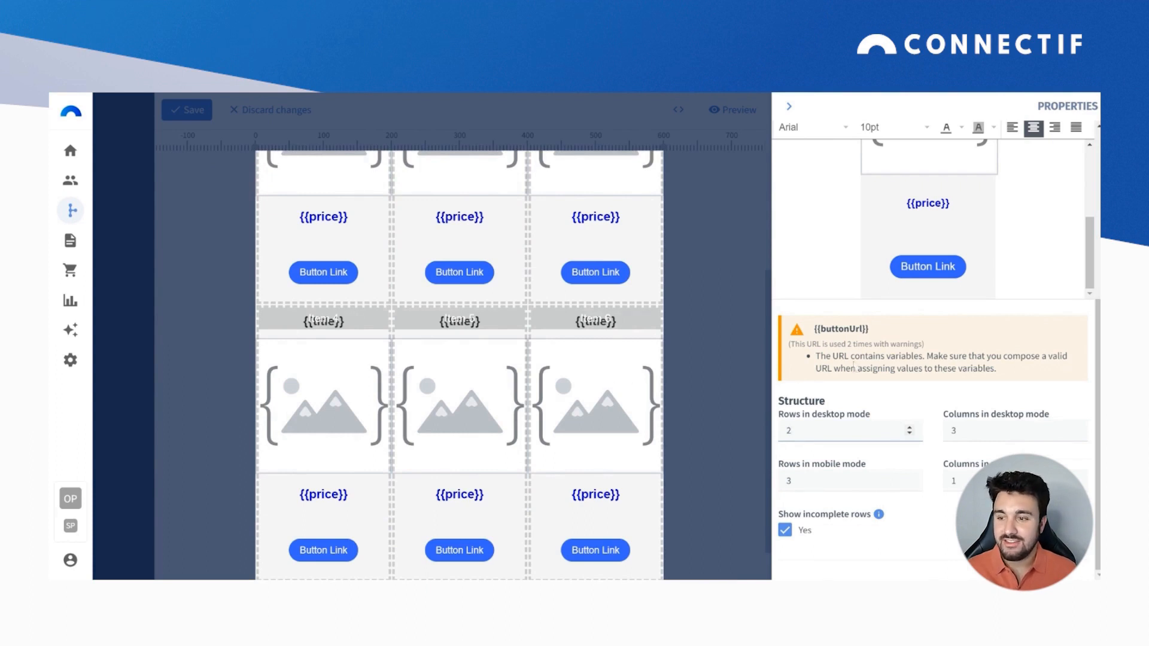
pyautogui.scroll(5, 788, 430)
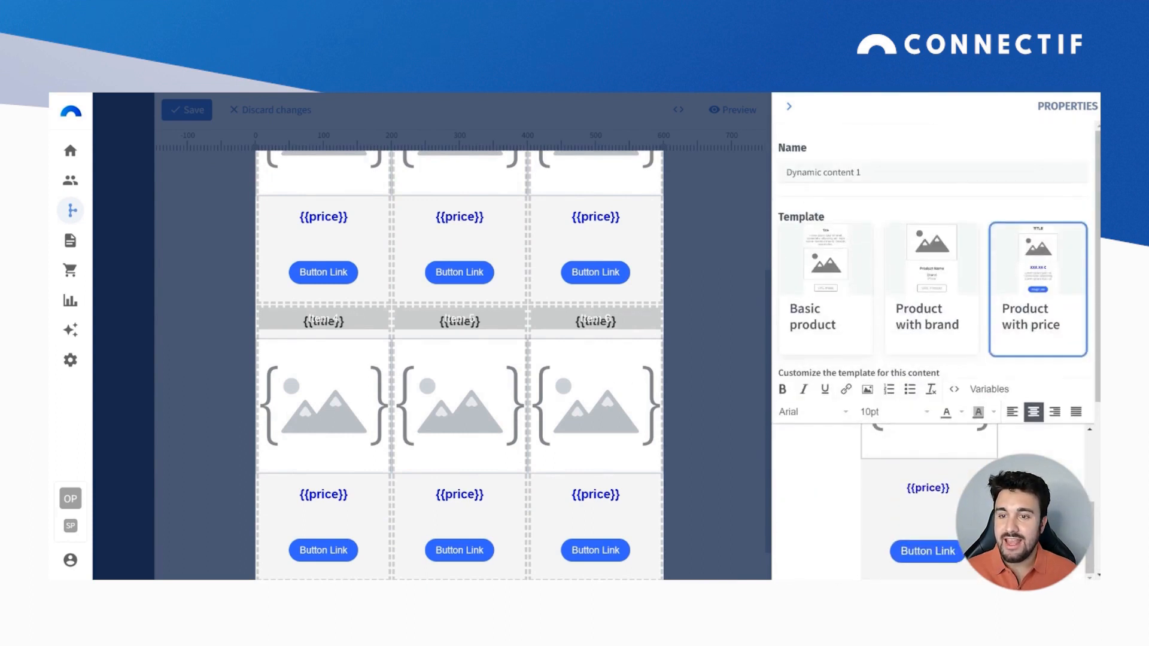
pyautogui.click(726, 193)
pyautogui.scroll(3, 711, 255)
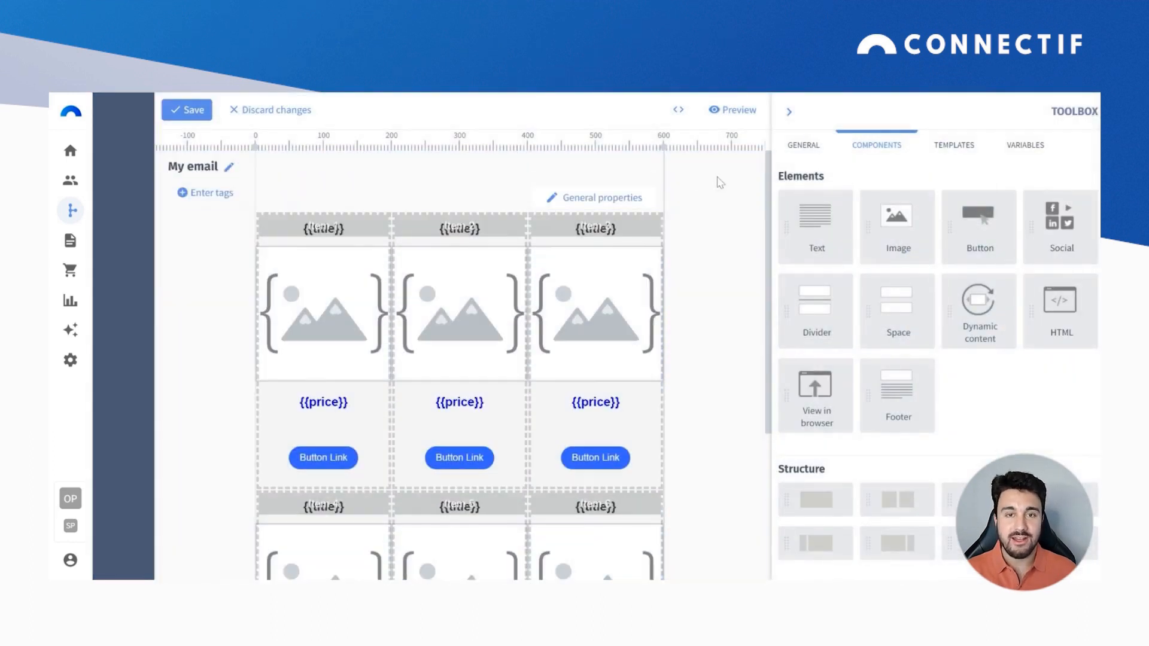
# - Save the email content and continue to the Send Email node's Configuration stage
pyautogui.click(192, 110)
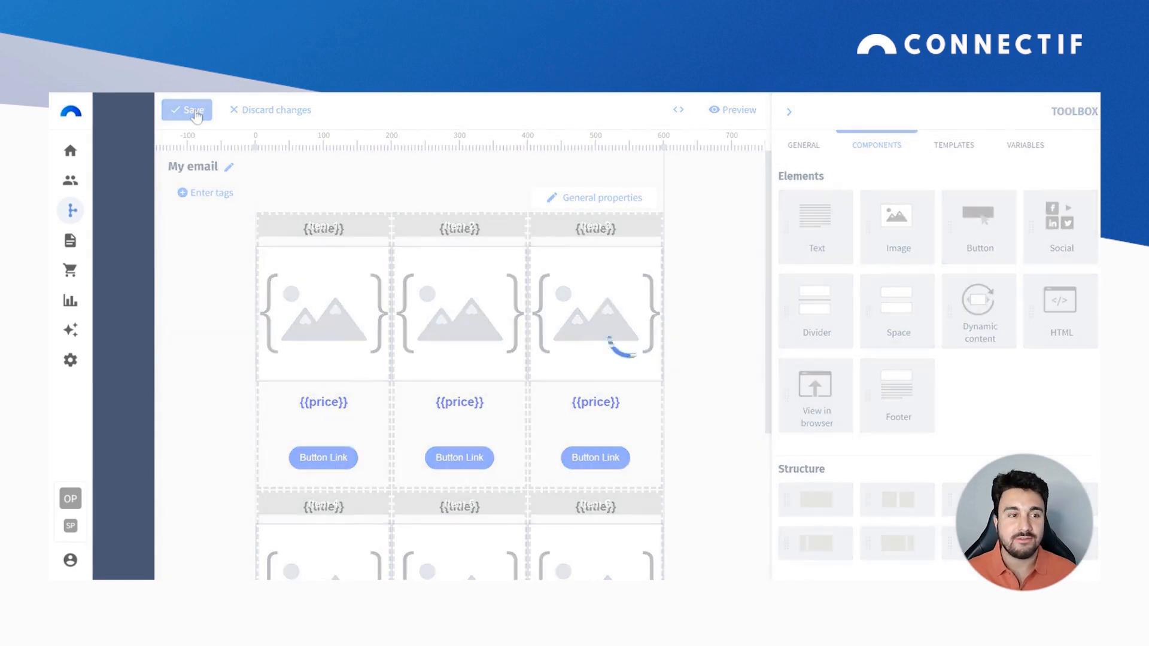
pyautogui.click(254, 120)
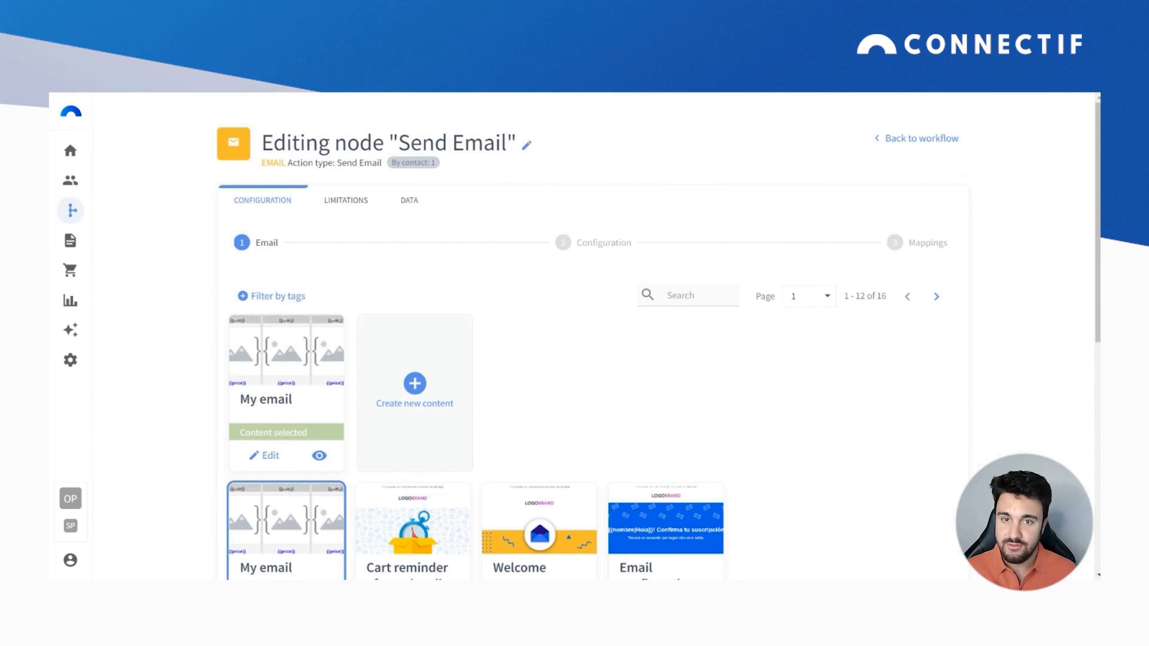
pyautogui.scroll(-7, 599, 358)
pyautogui.click(242, 554)
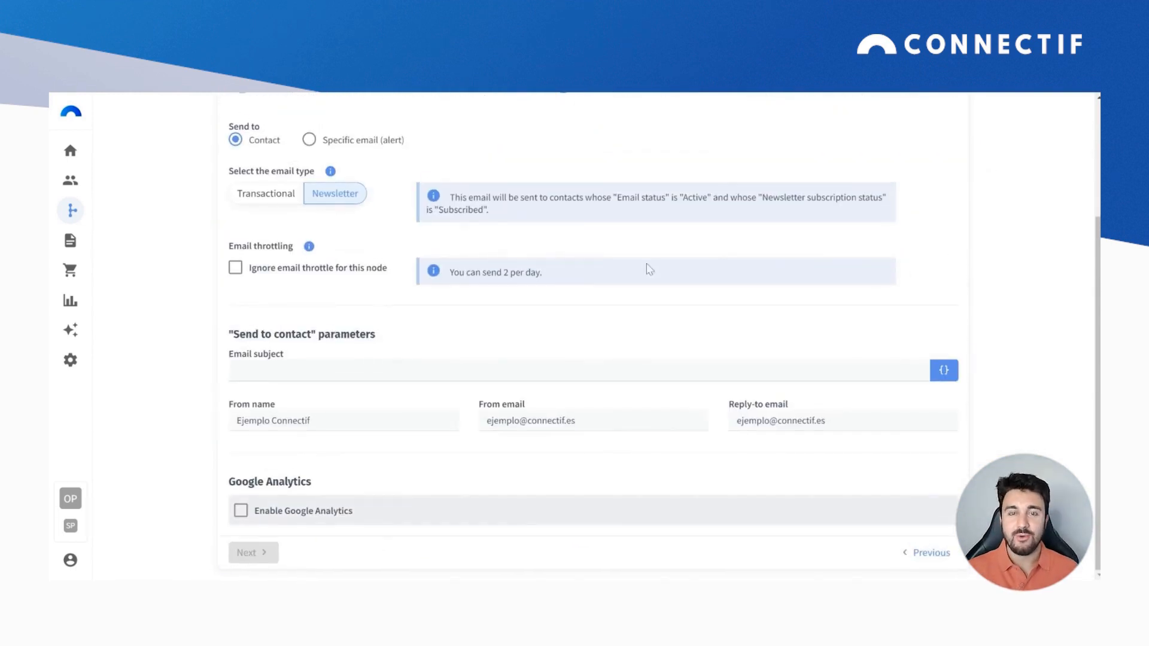
# - Set the email type to Transactional and enter "Cart recovery" as the email subject
pyautogui.click(263, 198)
pyautogui.click(725, 388)
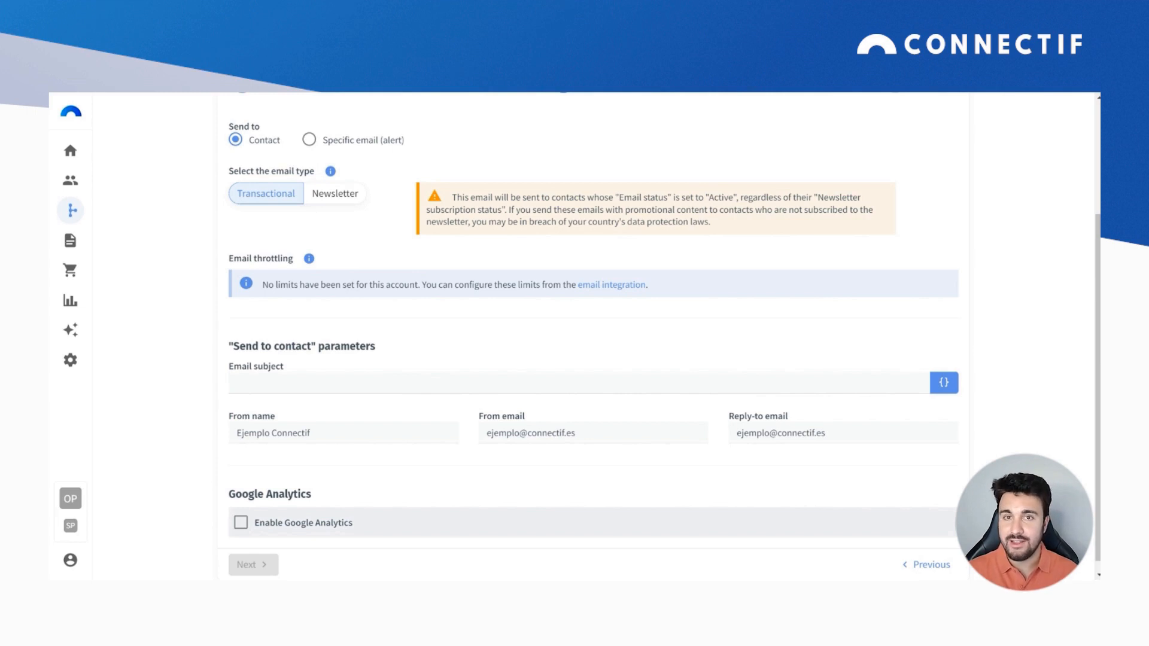
pyautogui.click(422, 377)
pyautogui.write('Cart recovery')
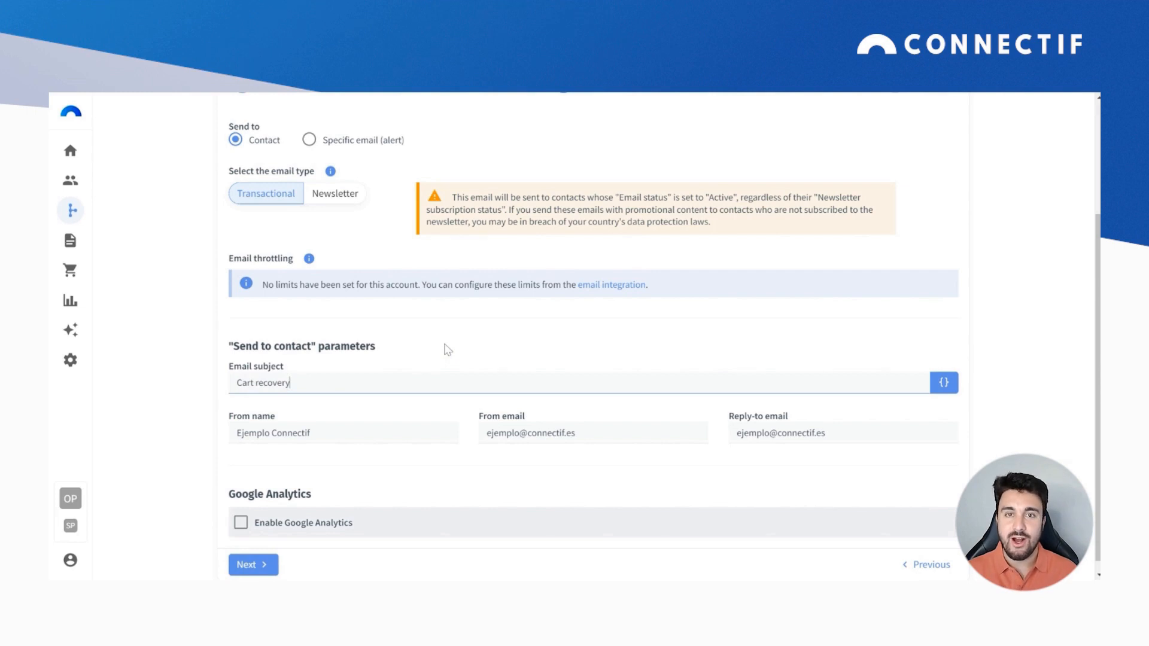
# - Check the sender fields and the Google Analytics option, and continue to the Send Email node's Mappings stage
pyautogui.click(410, 417)
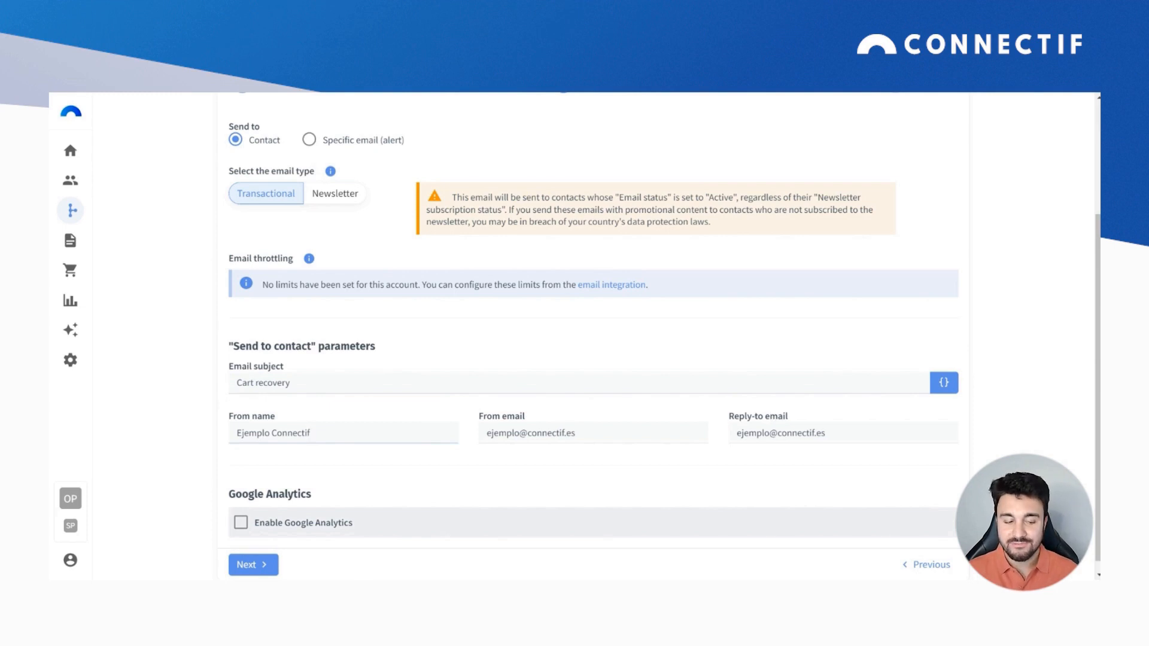
pyautogui.click(414, 515)
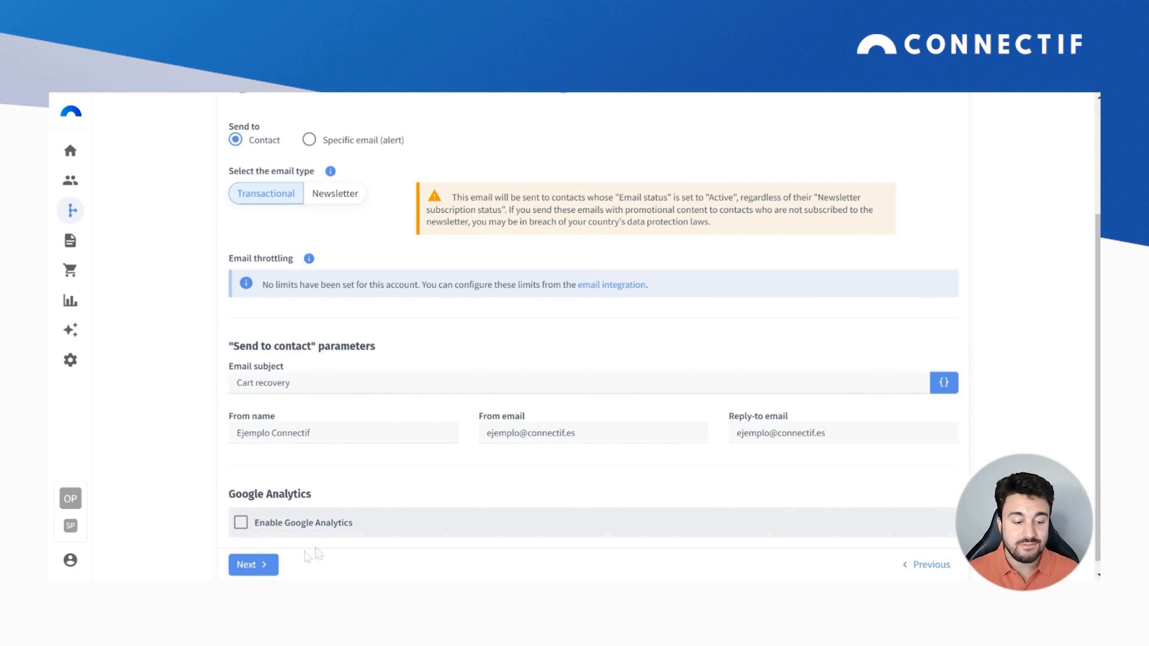
pyautogui.click(271, 565)
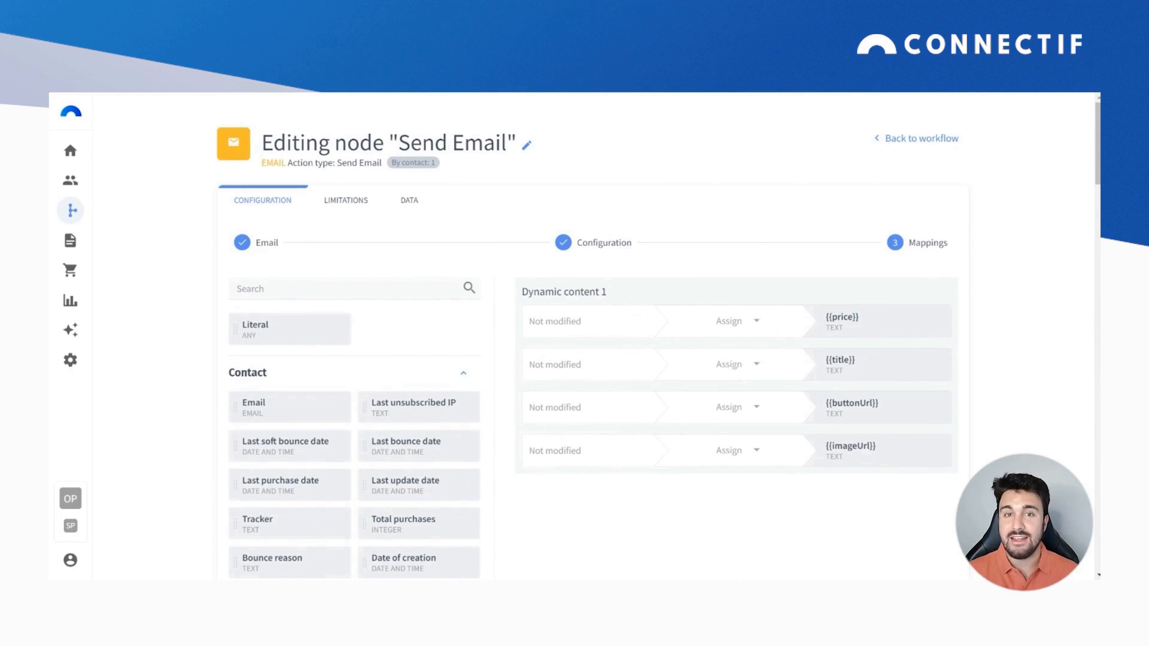
# - Collapse the Contact variables and bring up the Products fields within the On cart abandonment variables
pyautogui.click(463, 378)
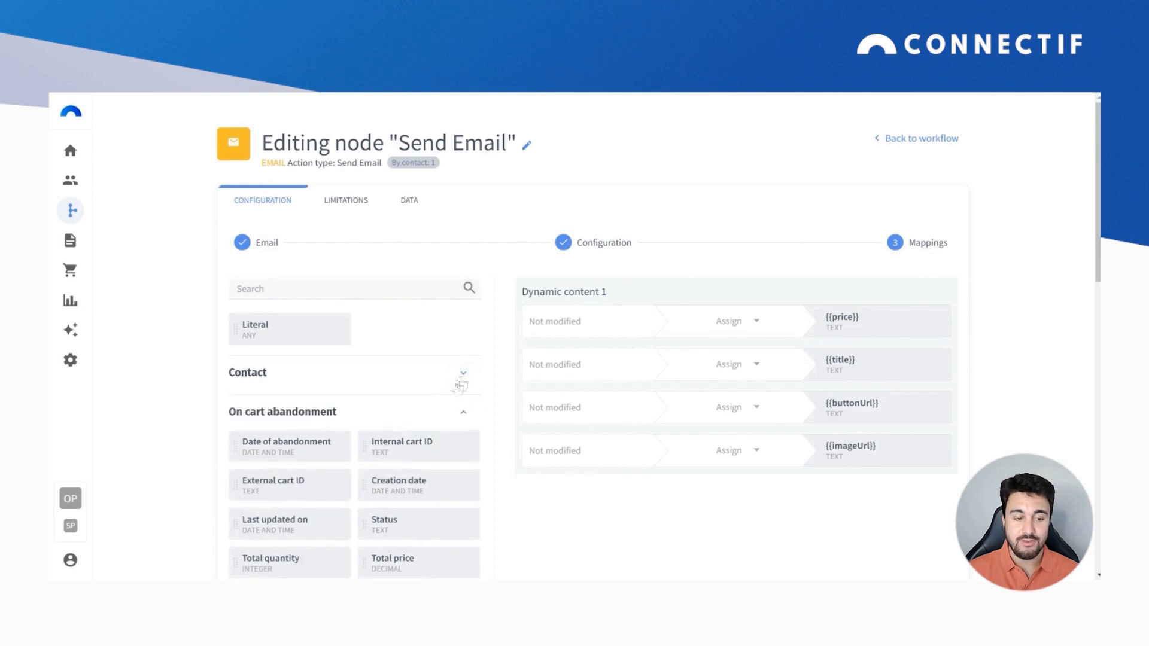
pyautogui.click(462, 413)
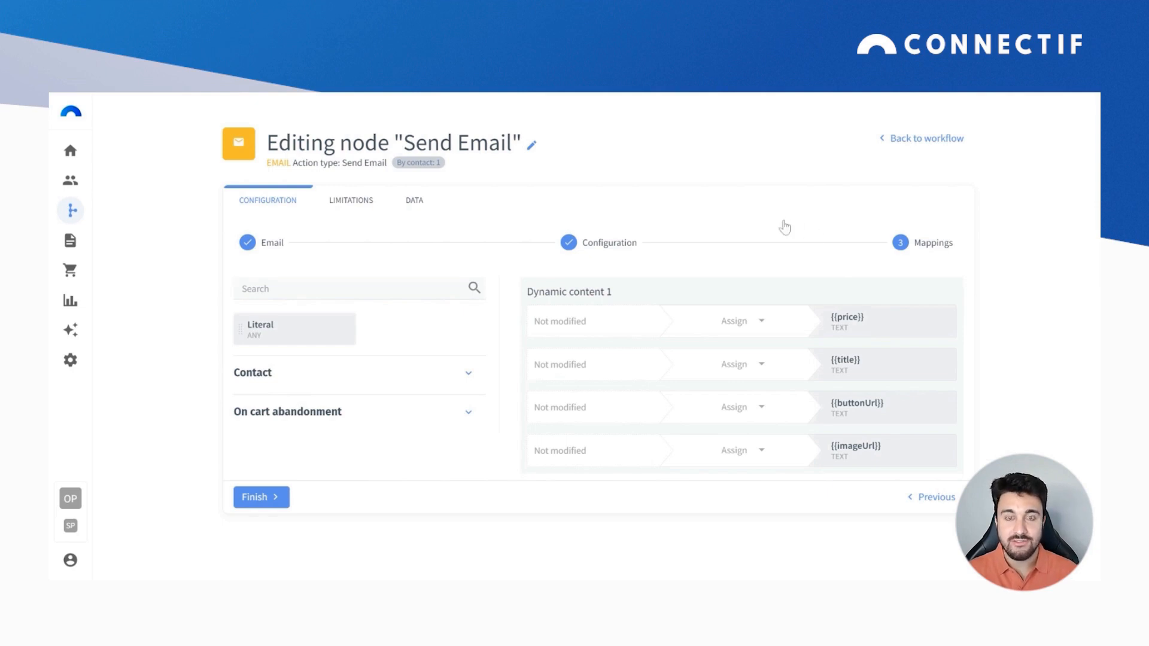
pyautogui.click(468, 413)
pyautogui.scroll(-6, 362, 409)
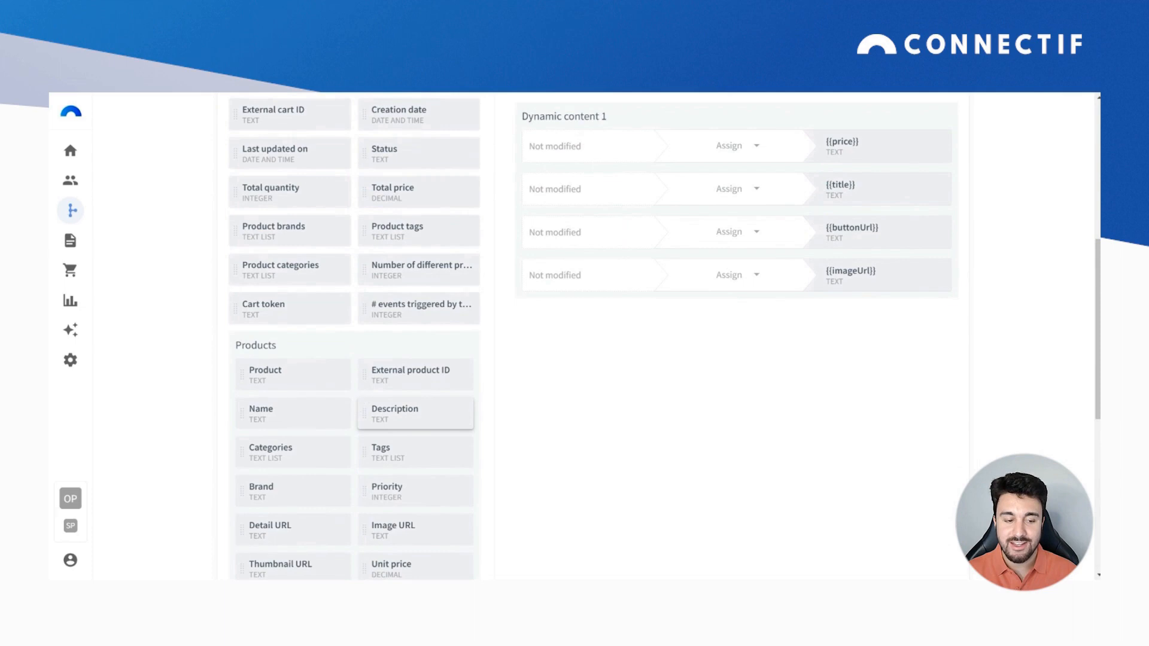
# - Map the abandoned cart's product Name to {{title}}, Unit price to {{price}}, Image URL to {{imageUrl}} and Detail URL to {{buttonUrl}}
pyautogui.moveTo(315, 412); pyautogui.dragTo(593, 192)
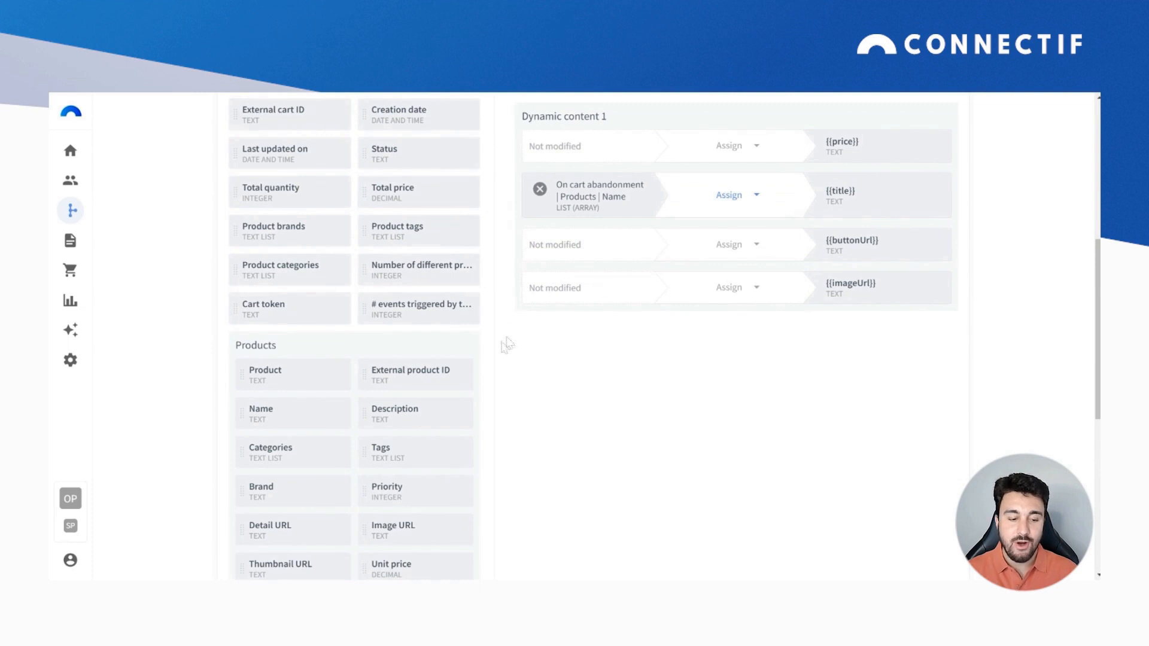
pyautogui.scroll(-1, 433, 450)
pyautogui.moveTo(429, 505); pyautogui.dragTo(602, 142)
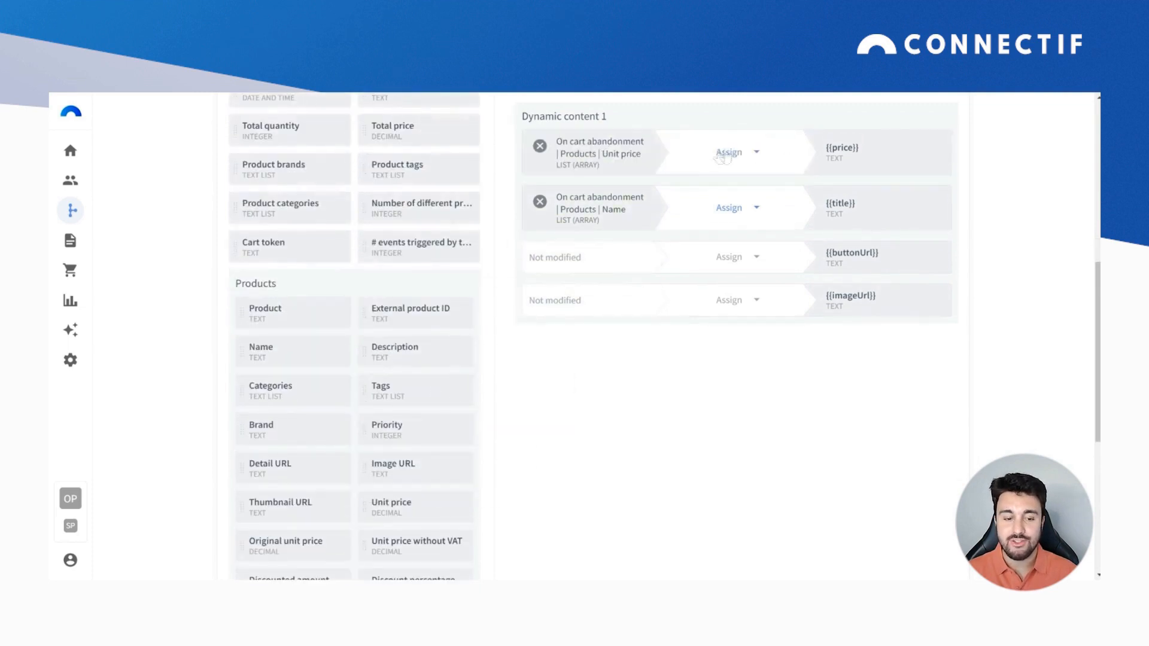
pyautogui.moveTo(417, 466); pyautogui.dragTo(545, 299)
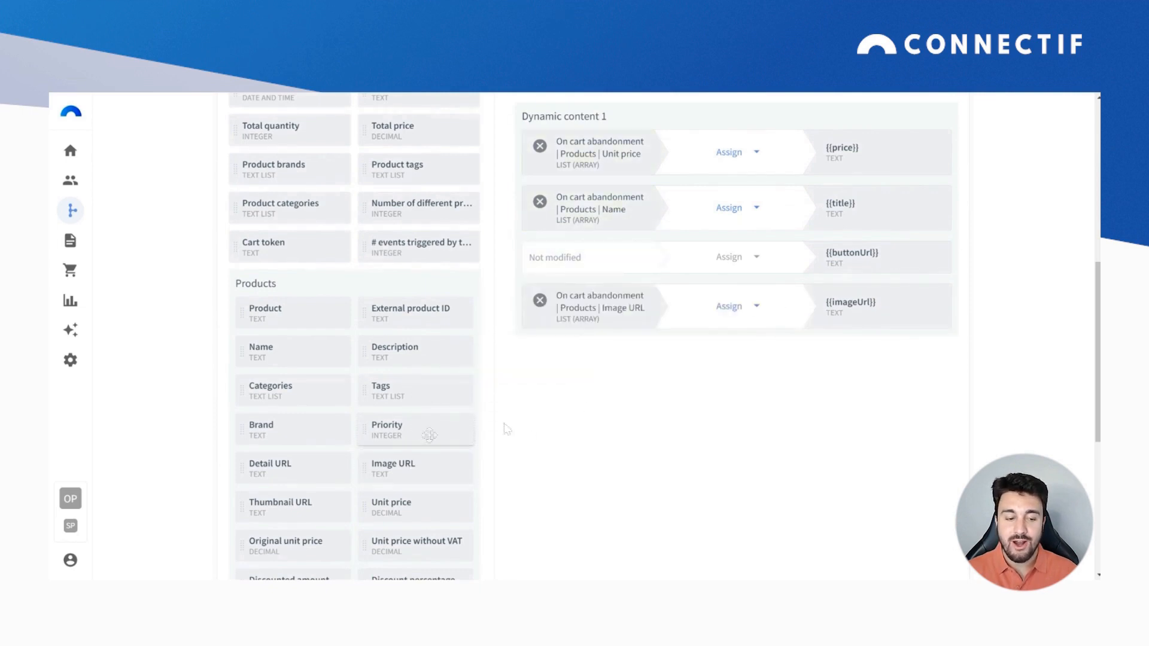
pyautogui.moveTo(298, 474); pyautogui.dragTo(568, 263)
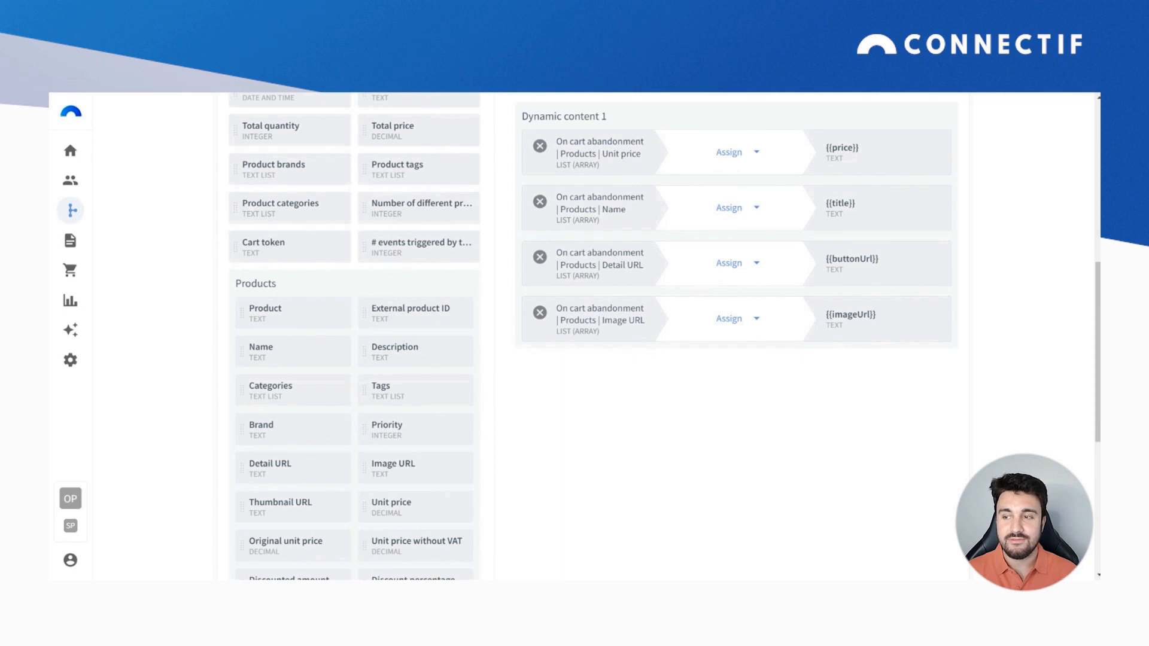
# - Remove the Send Email node's limit per contact and finish editing the node to return to the workflow
pyautogui.scroll(5, 636, 393)
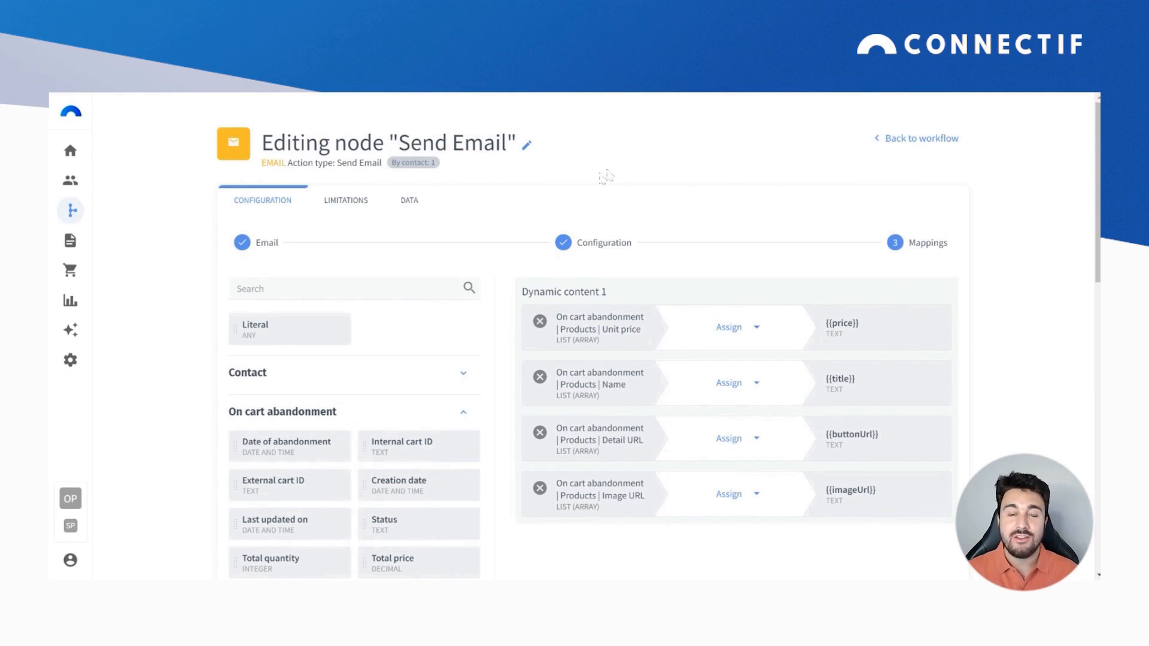
pyautogui.click(353, 206)
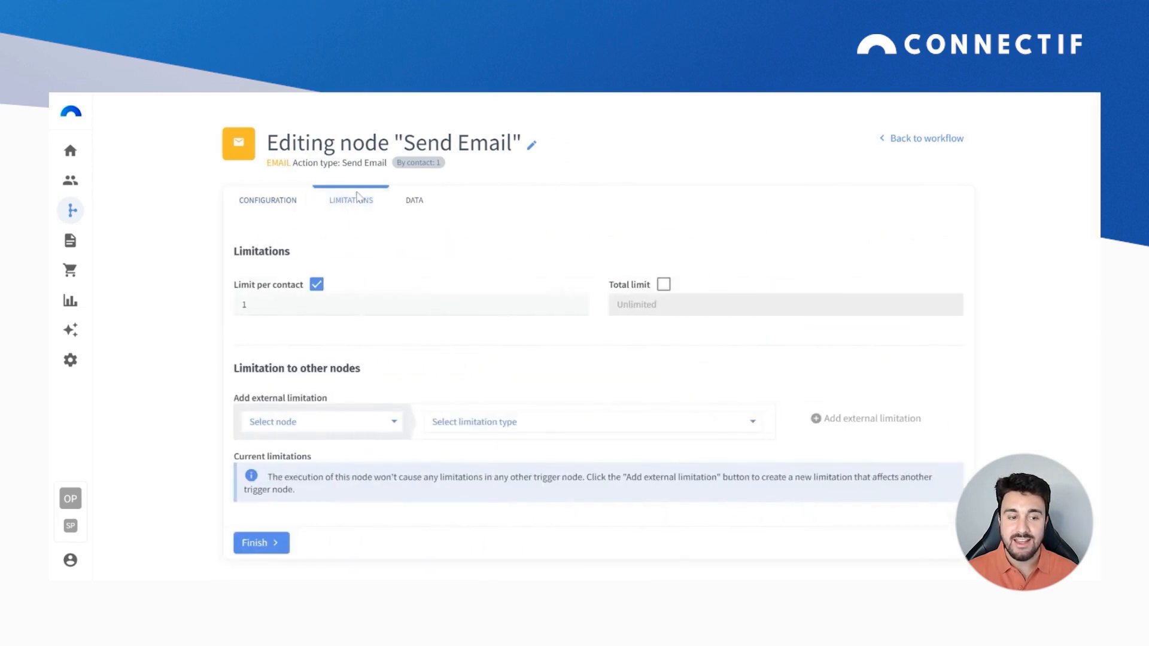
pyautogui.click(317, 286)
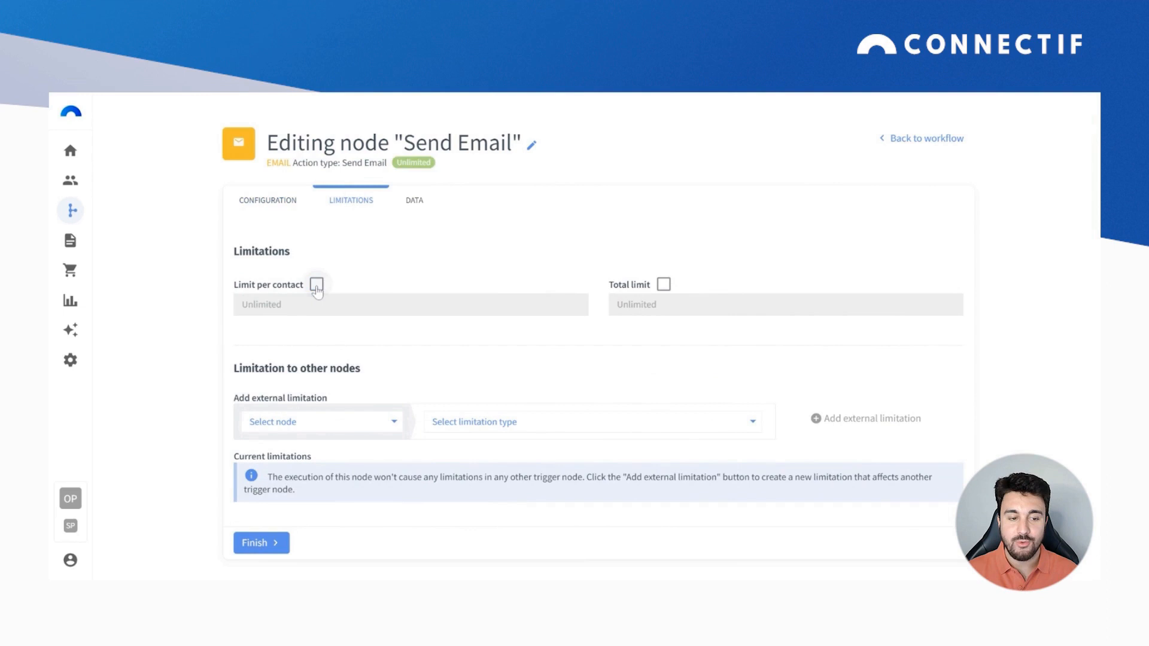
pyautogui.click(275, 546)
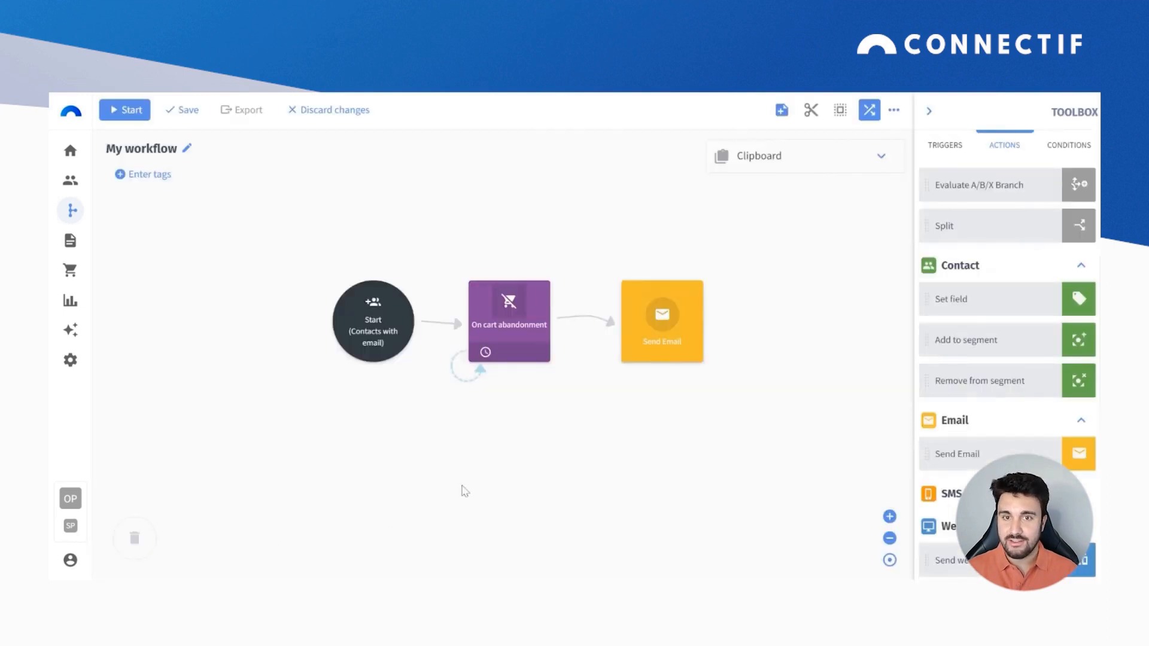